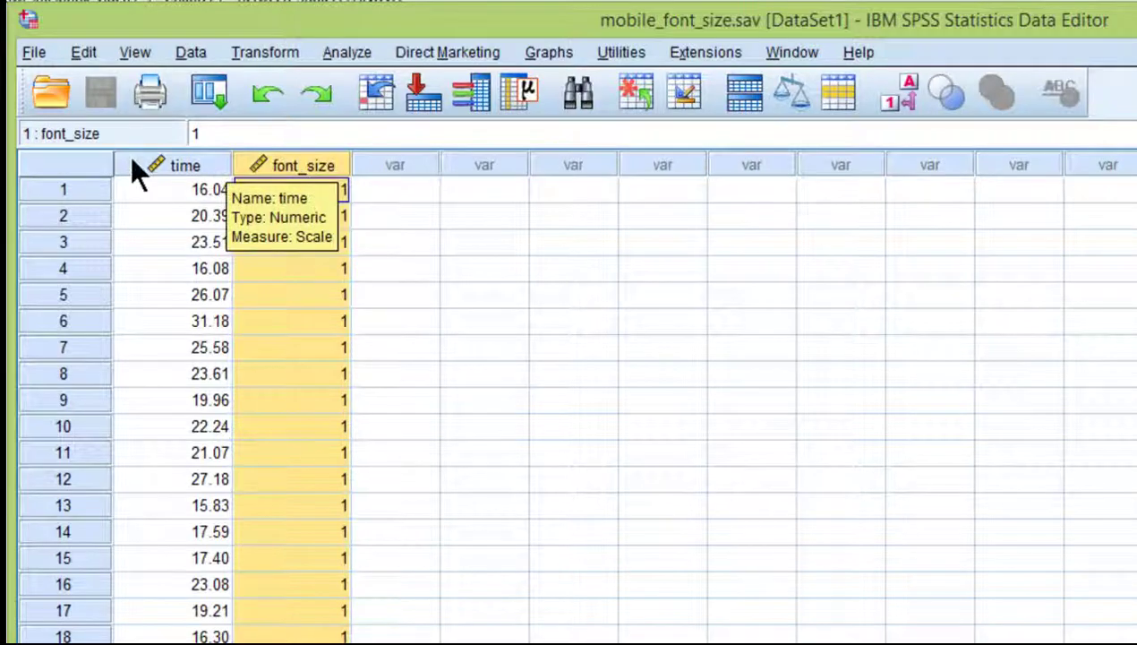
Select the time column and its first value, and look through the recorded times and font_size groups.
left_click(139, 166)
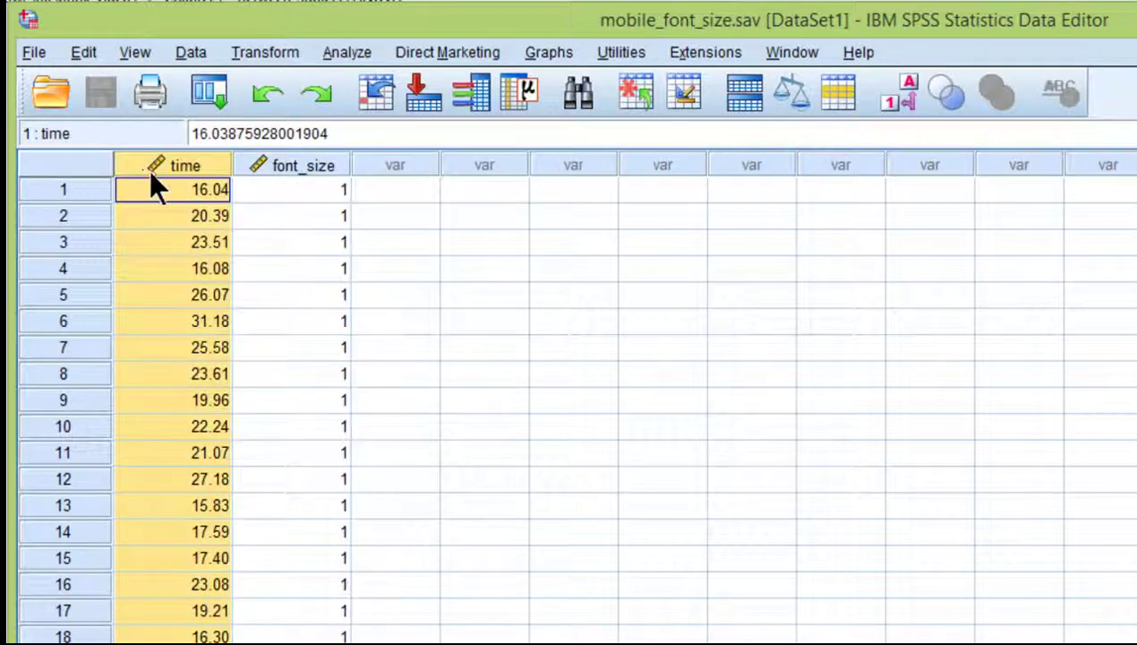
left_click(189, 195)
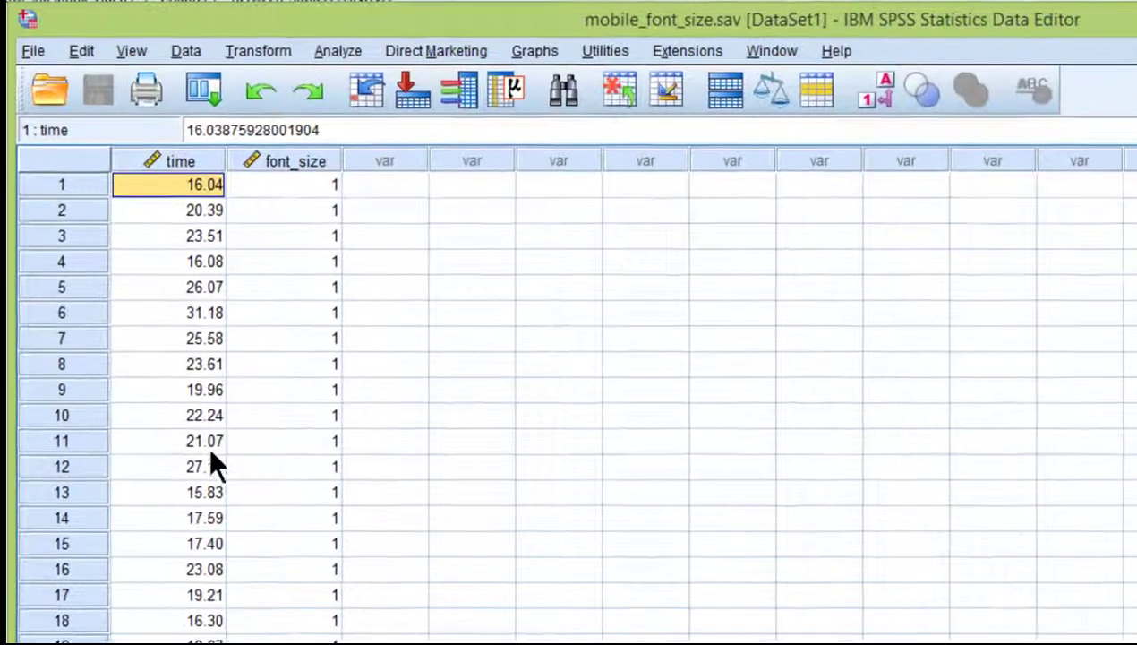
scroll(213, 462, "down", 4)
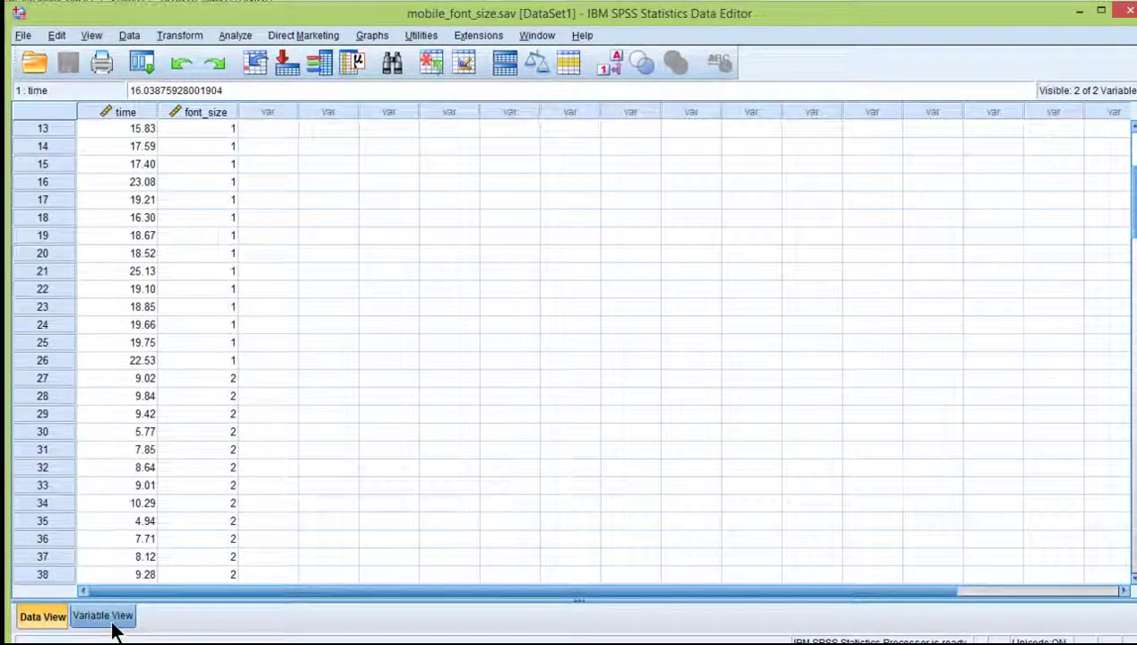
Inspect the value labels defined for each of the four font_size groups, and close them without changes.
left_click(111, 617)
left_click(467, 130)
left_click(405, 31)
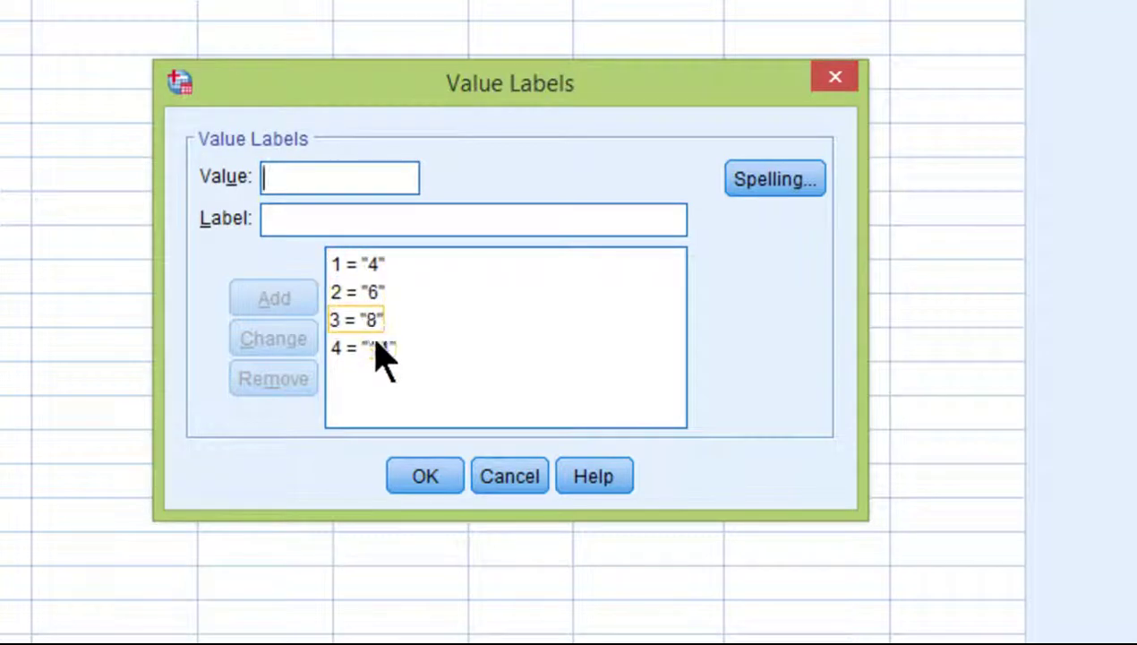
left_click(380, 263)
left_click(375, 292)
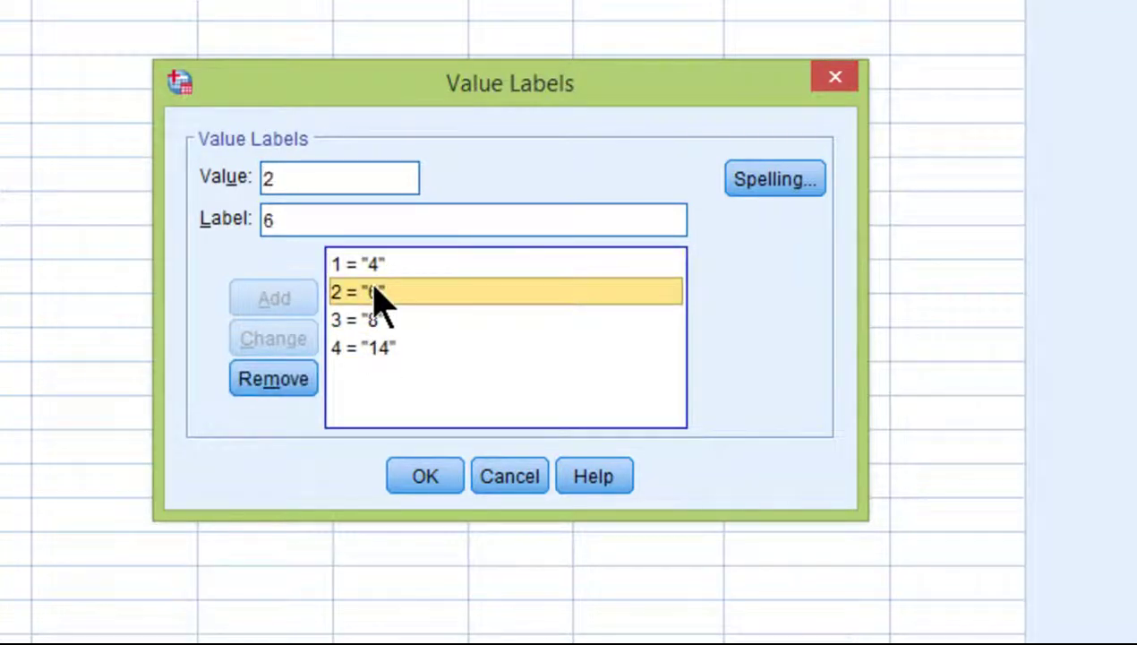
left_click(376, 322)
left_click(383, 349)
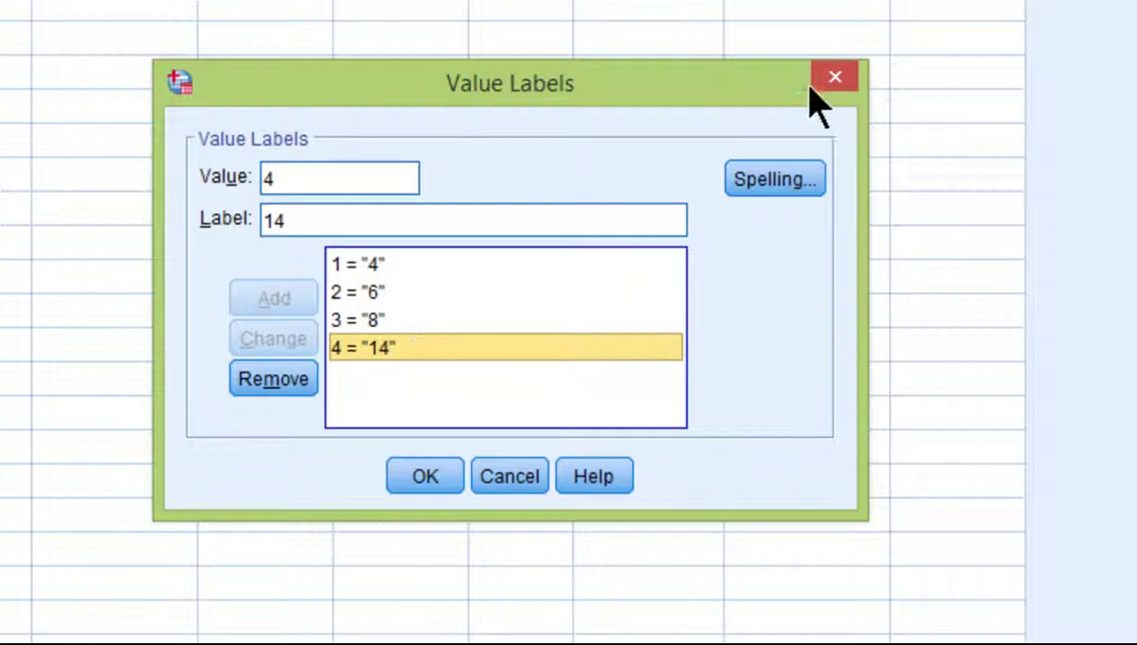
left_click(845, 80)
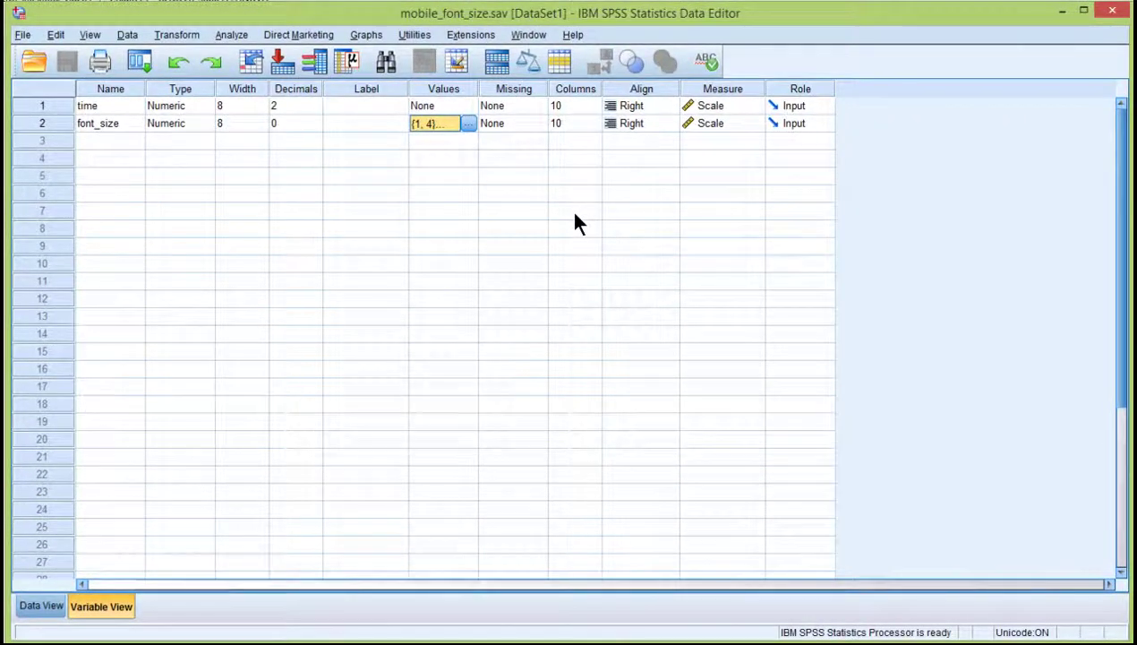
Set up a one-way ANOVA with time as the dependent variable and font_size as the factor.
left_click(42, 606)
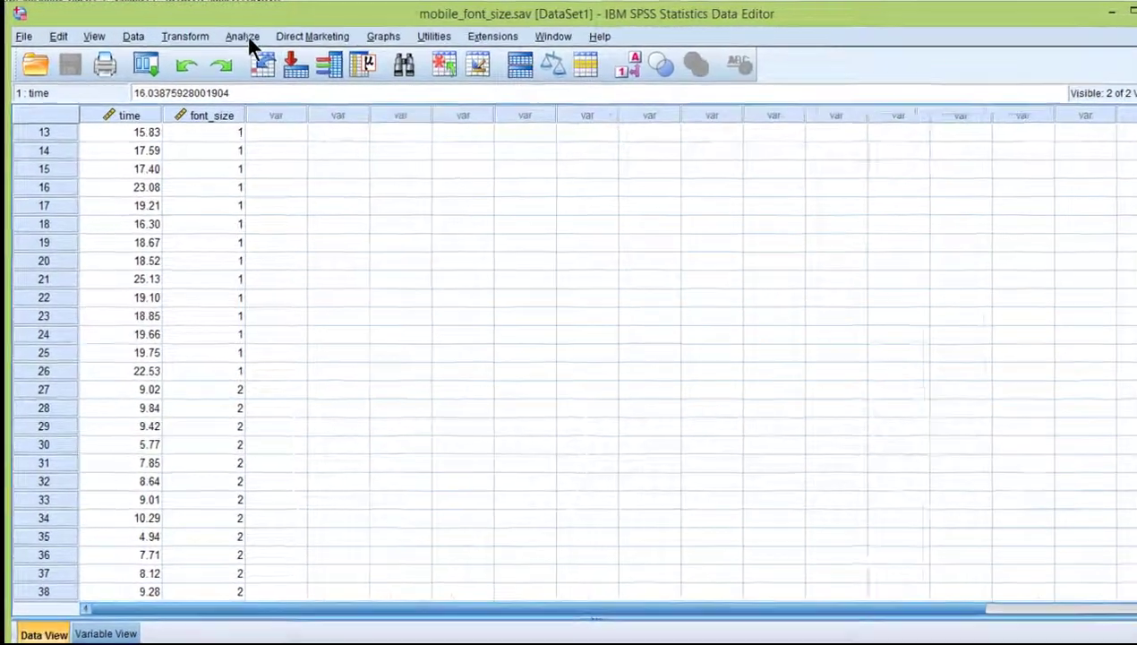
left_click(231, 35)
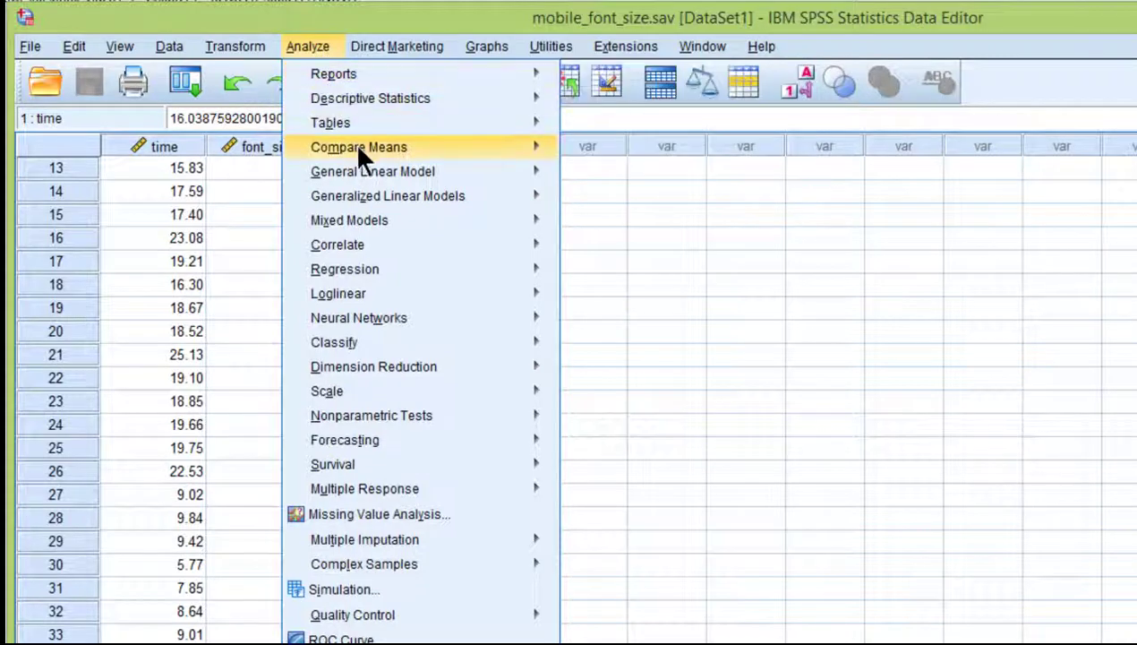
mouse_move(520, 151)
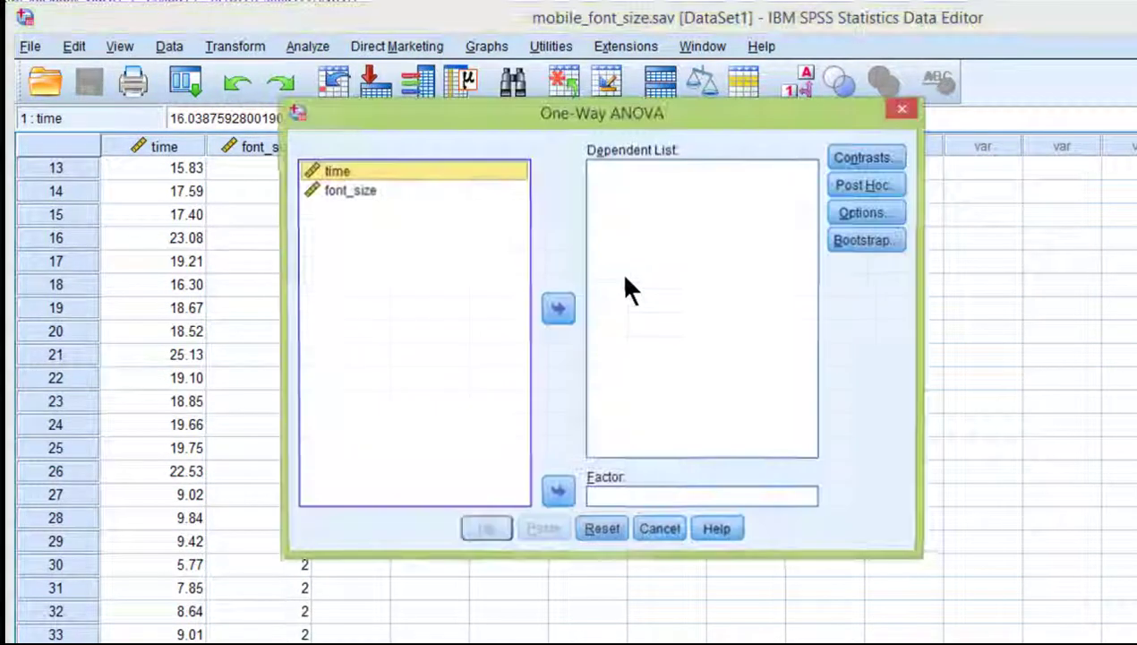
left_click(558, 309)
left_click(348, 172)
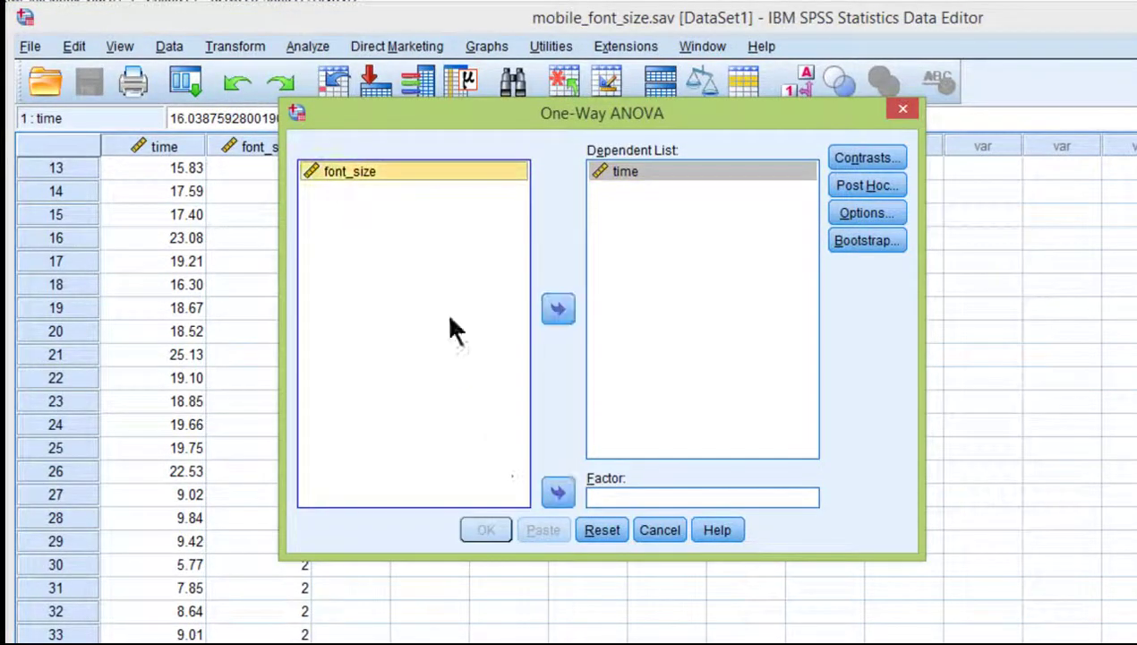
left_click(558, 492)
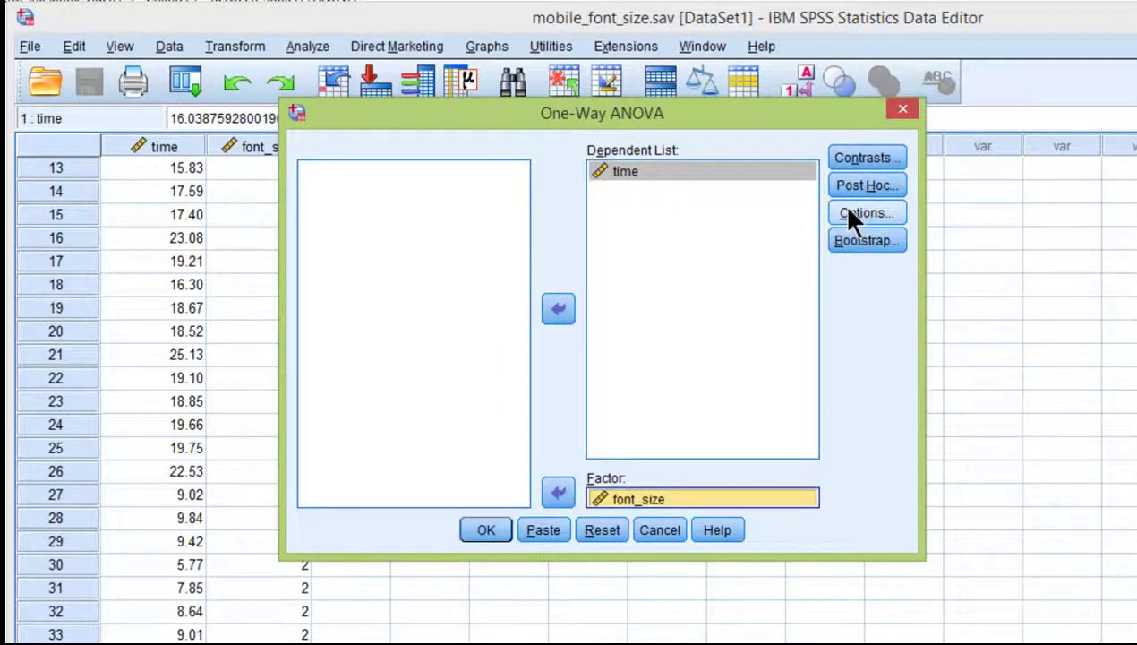
Include the homogeneity of variance test, run the one-way ANOVA, and check the significance of the Levene test.
left_click(841, 207)
left_click(637, 193)
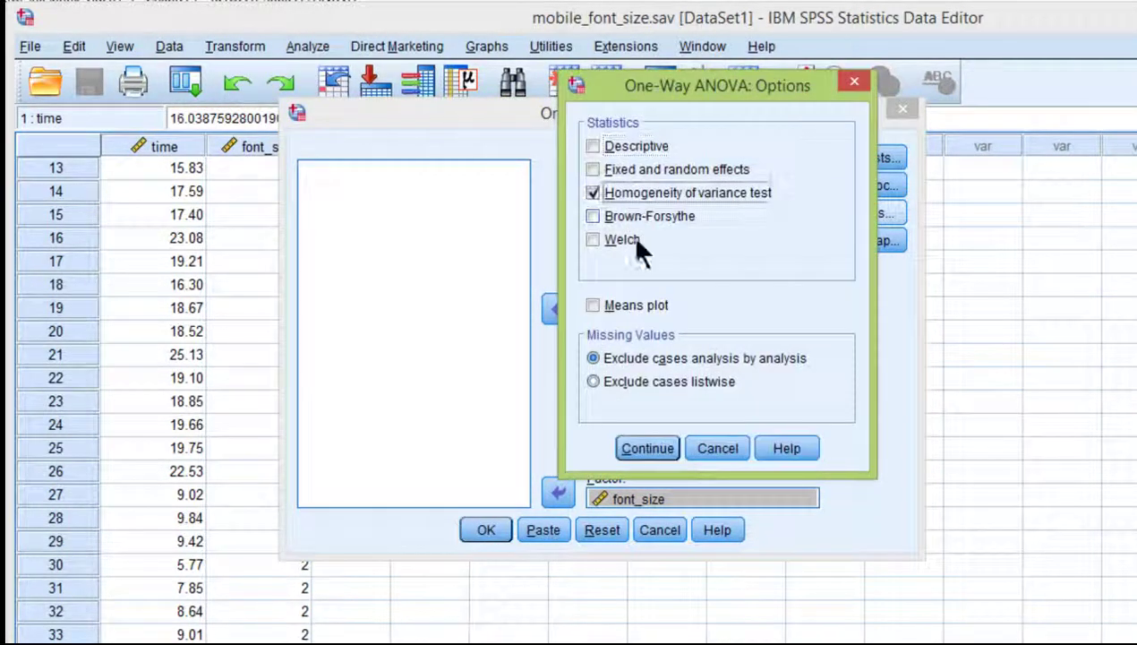
left_click(646, 448)
left_click(483, 530)
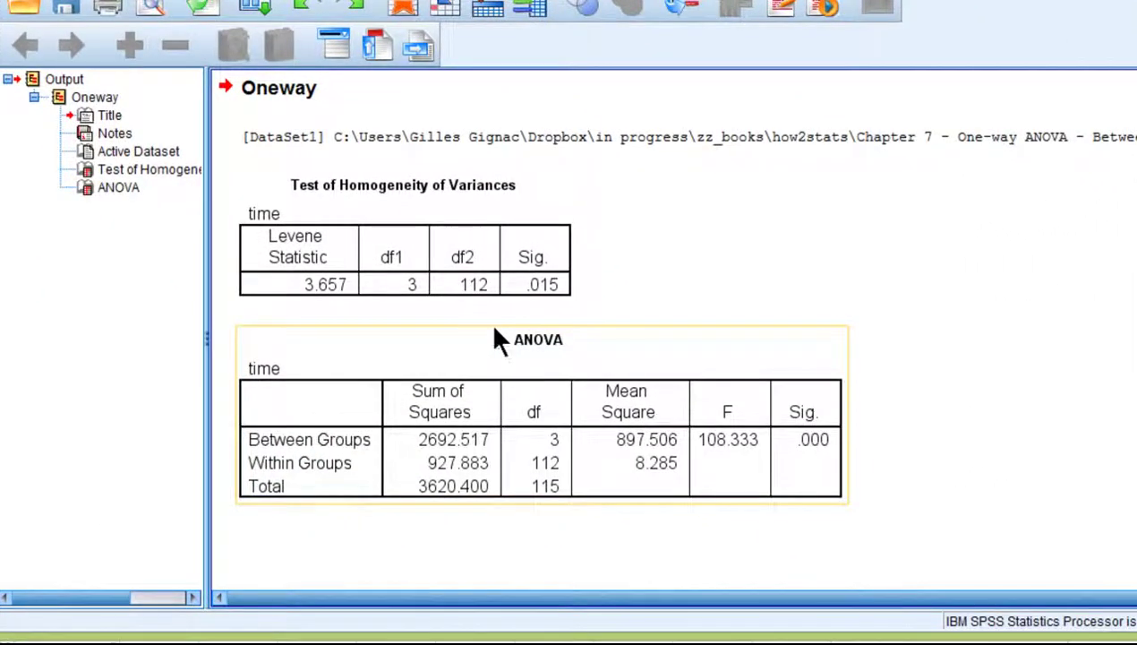
left_click(512, 285)
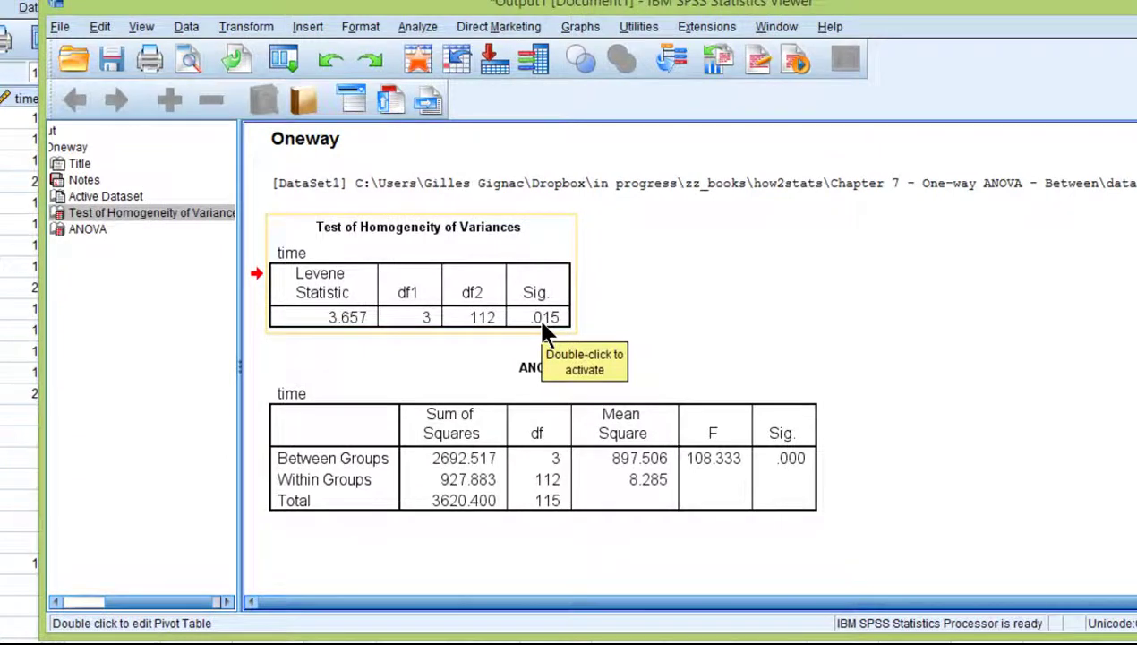
left_click(432, 27)
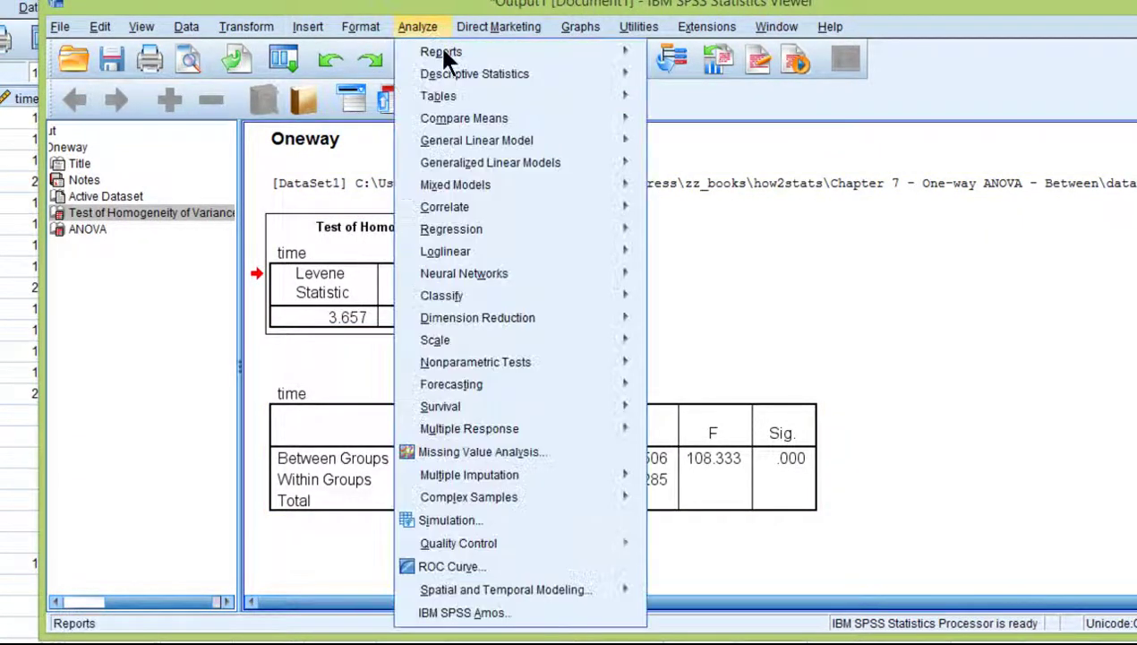
mouse_move(452, 70)
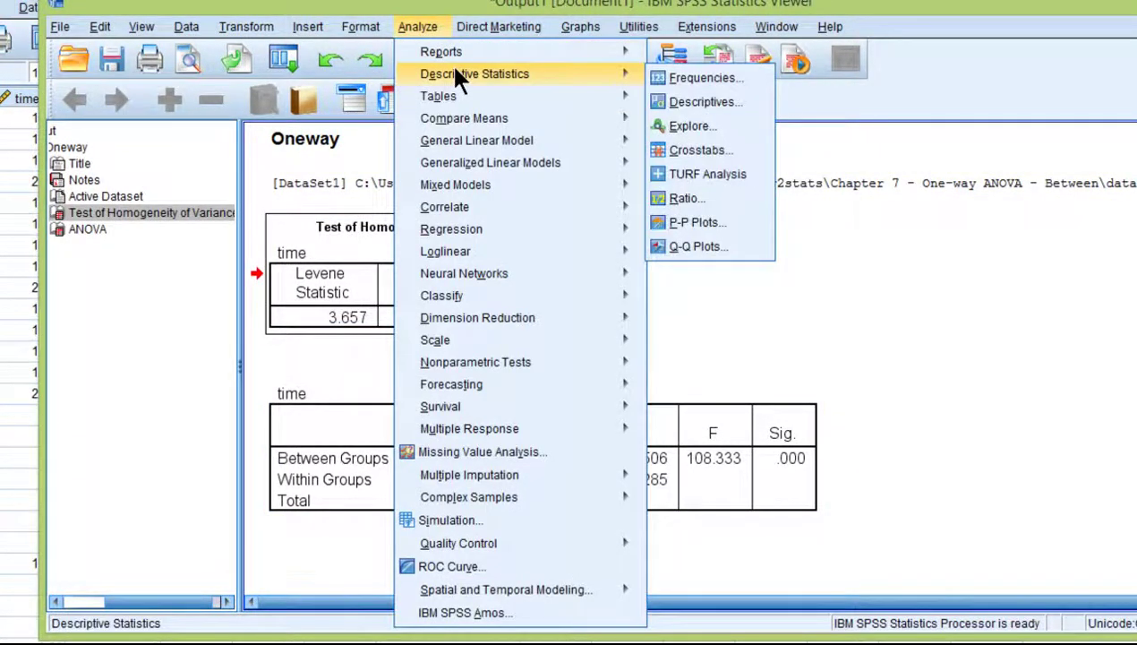
left_click(671, 101)
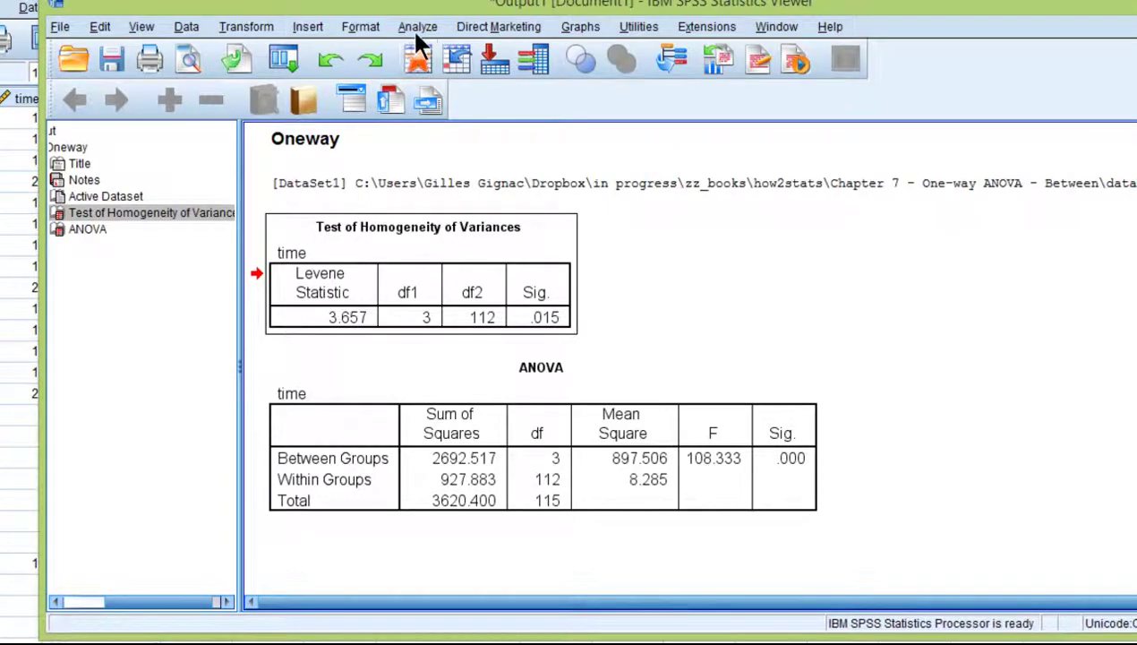
Rerun the one-way ANOVA of time by font_size with descriptive statistics added.
left_click(414, 28)
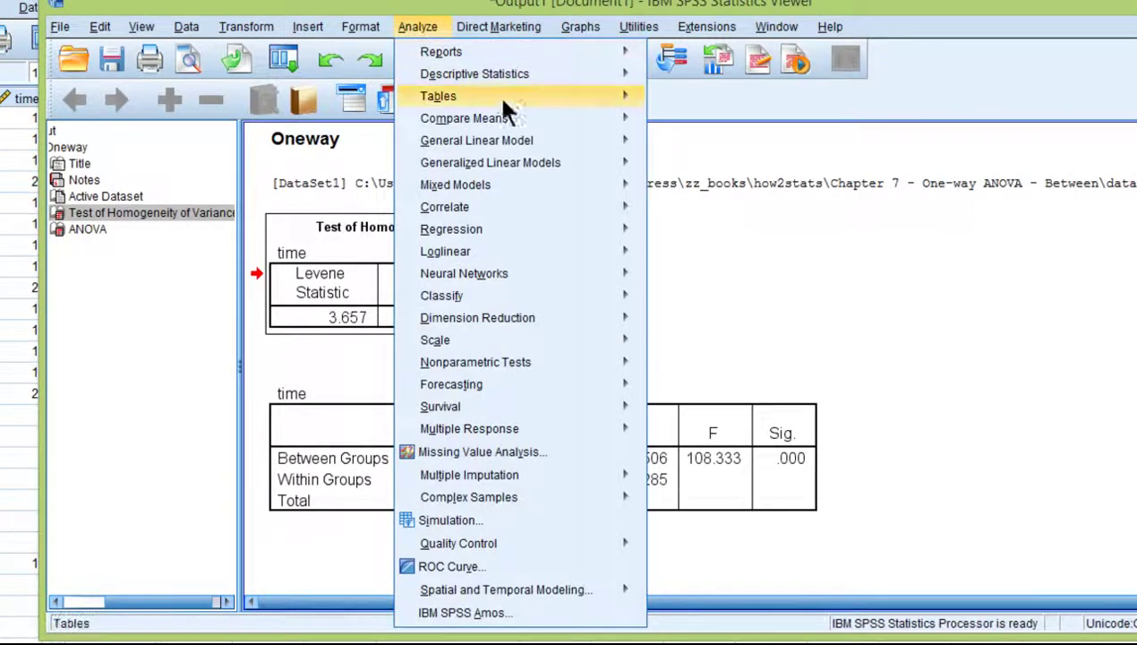
mouse_move(503, 98)
left_click(716, 238)
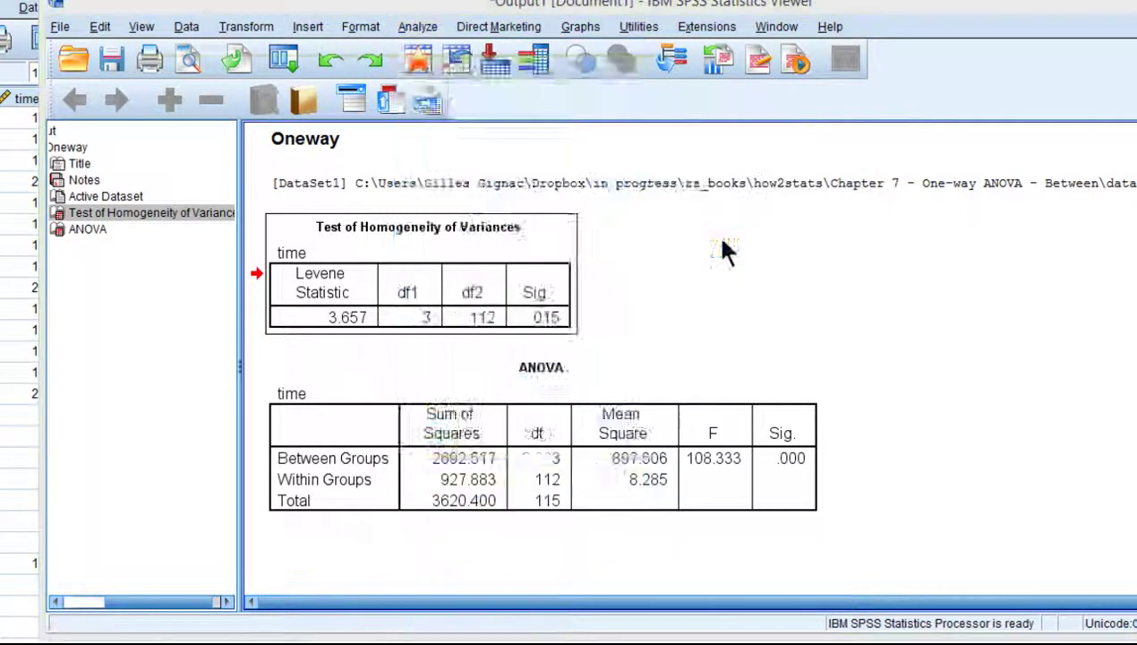
left_click(662, 158)
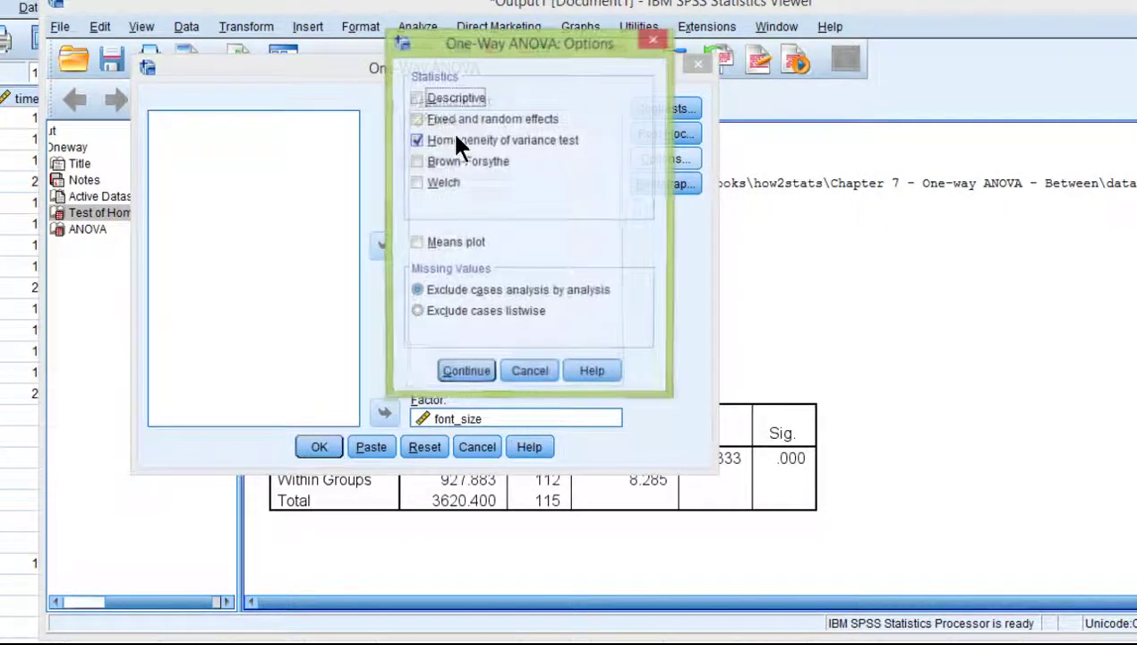
left_click(452, 100)
left_click(458, 368)
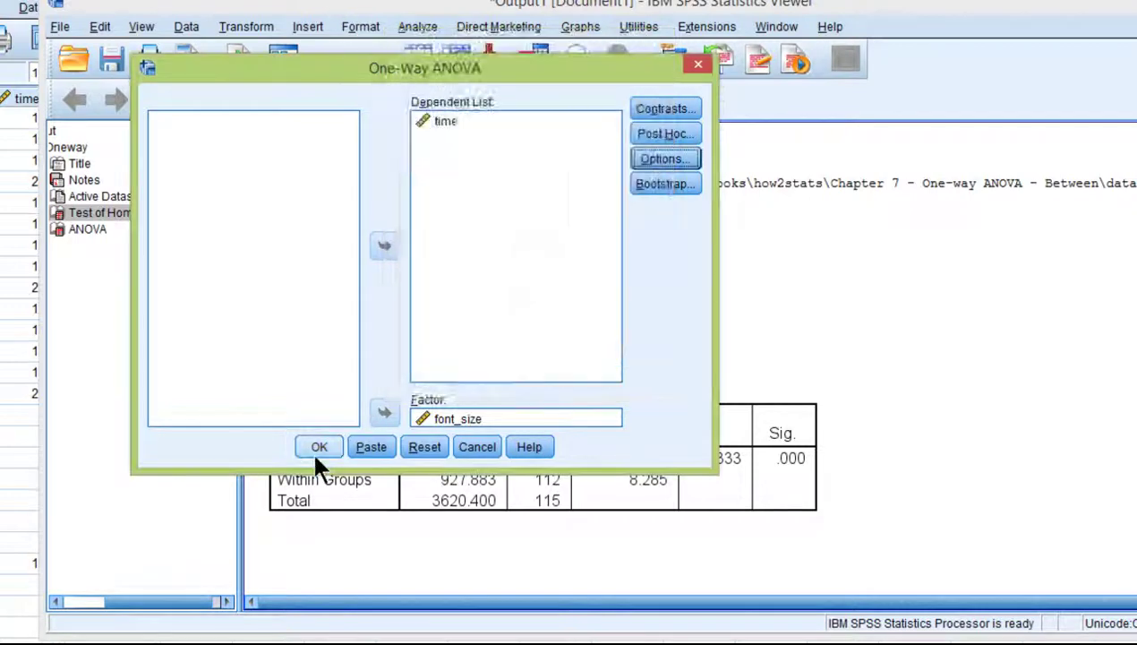
left_click(310, 447)
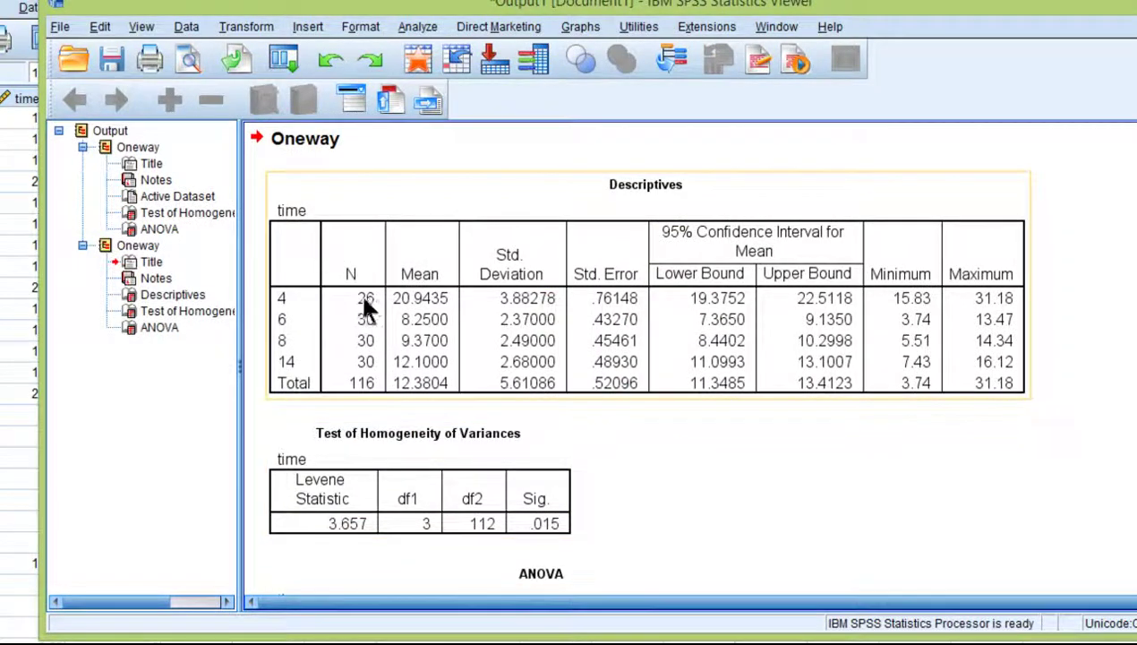
Examine the group sizes and standard deviations in the descriptives together with the homogeneity of variances table.
scroll(466, 376, "down", 1)
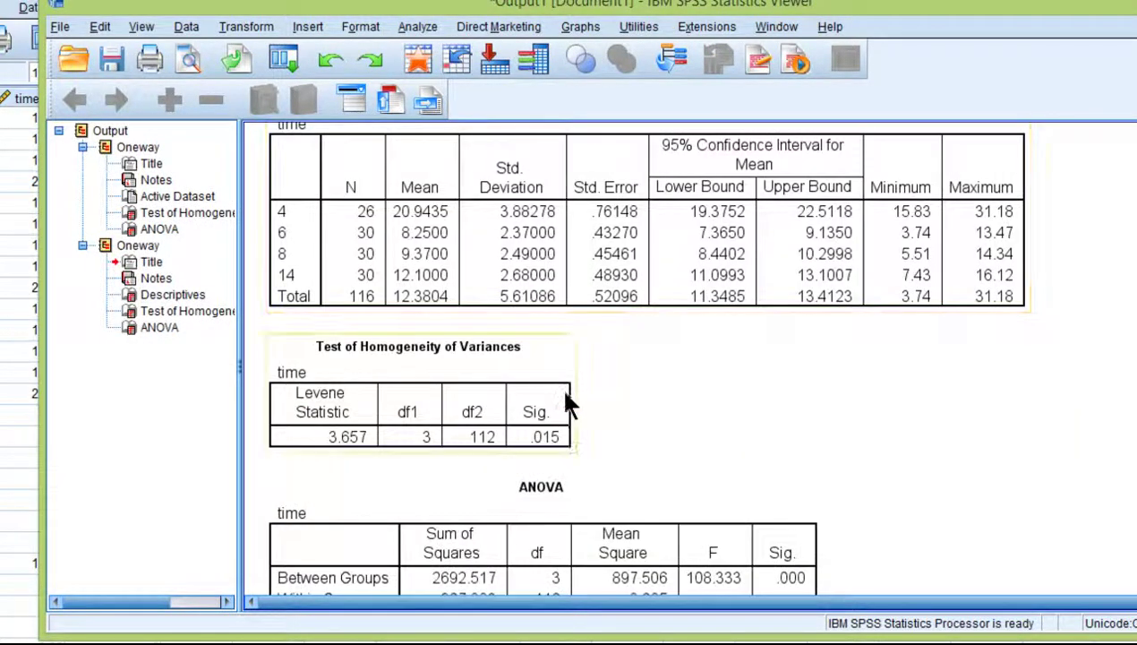
left_click(566, 403)
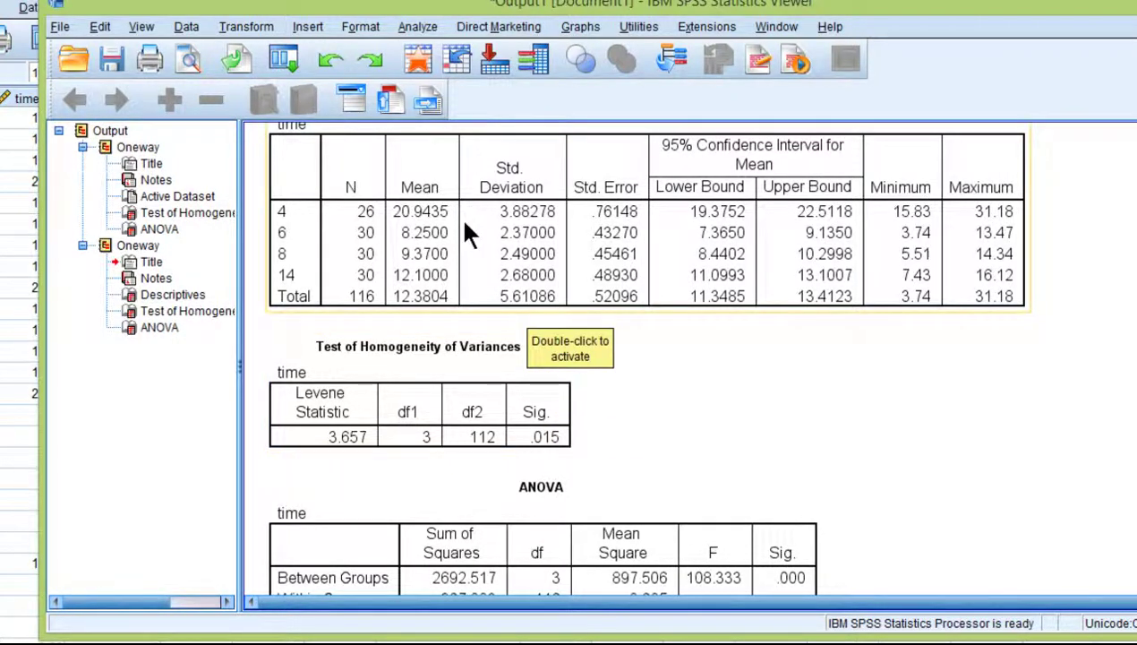
left_click(510, 394)
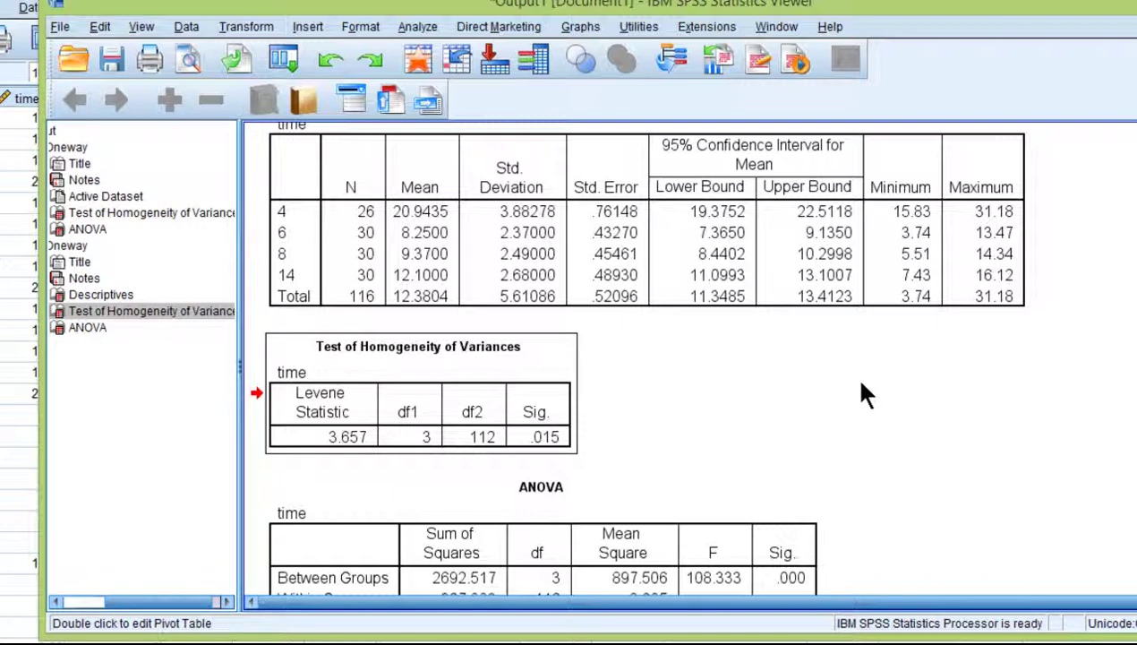
Split the file to compare groups based on font_size.
left_click(184, 27)
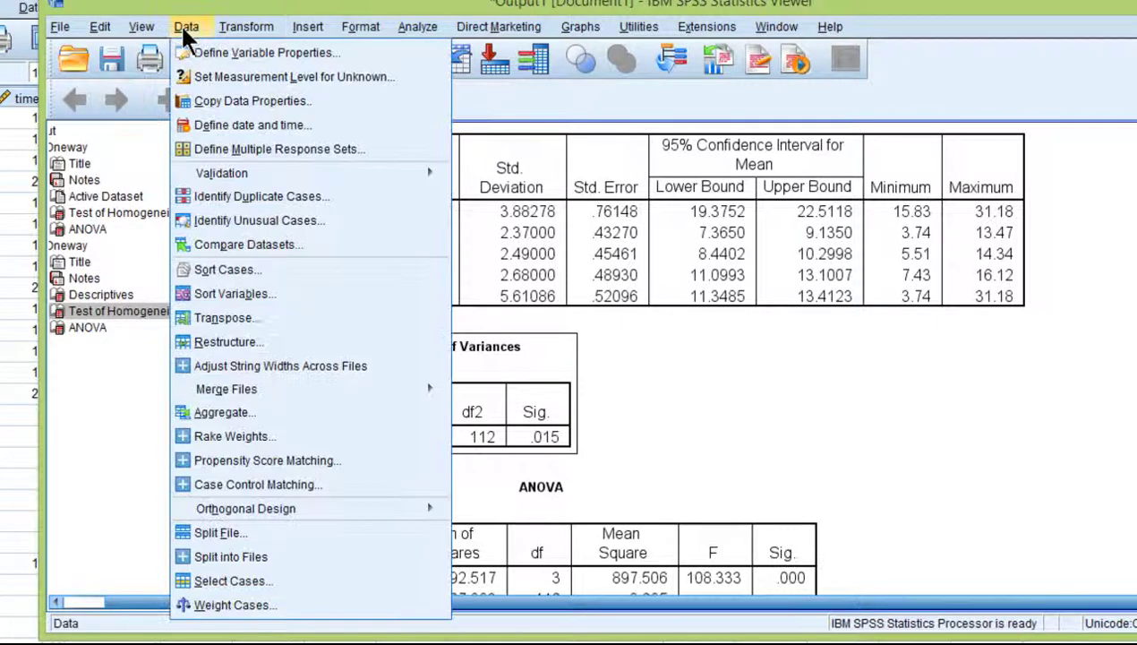
left_click(242, 535)
left_click(627, 77)
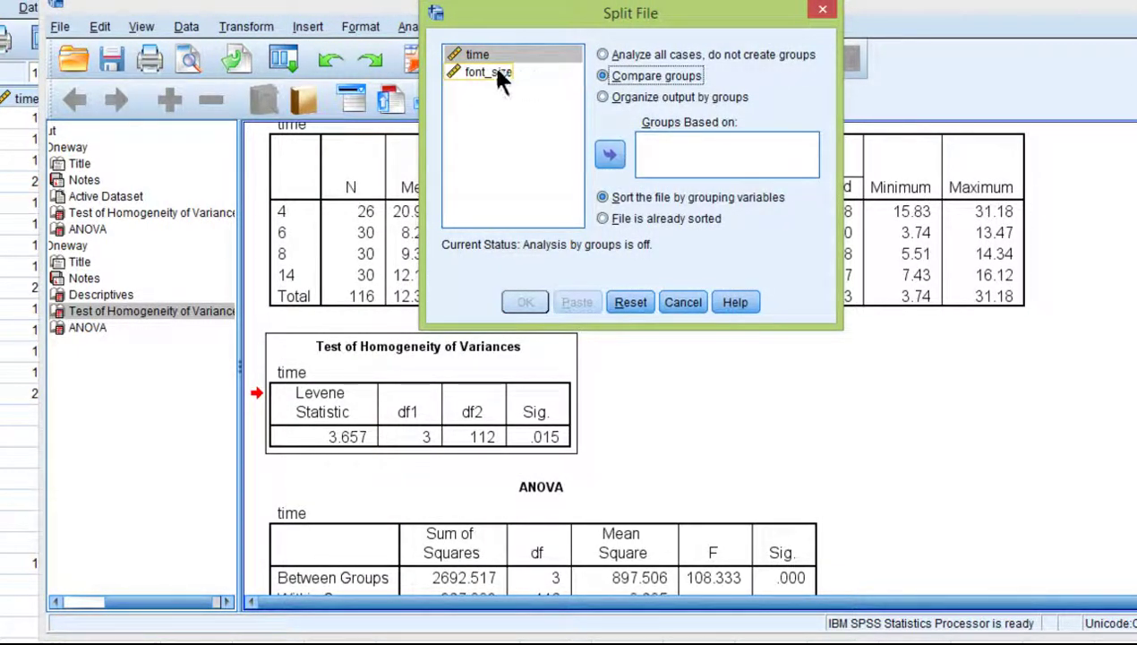
left_click(492, 72)
left_click(609, 156)
left_click(524, 302)
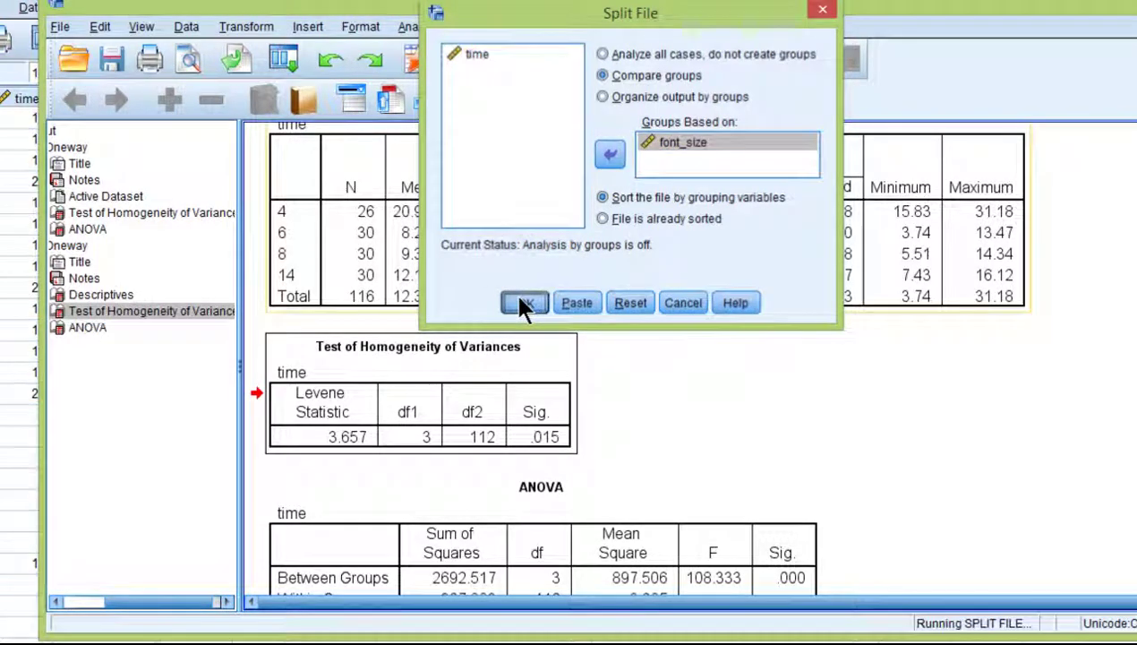
Set up a Frequencies analysis with time as the only variable.
left_click(417, 26)
mouse_move(412, 79)
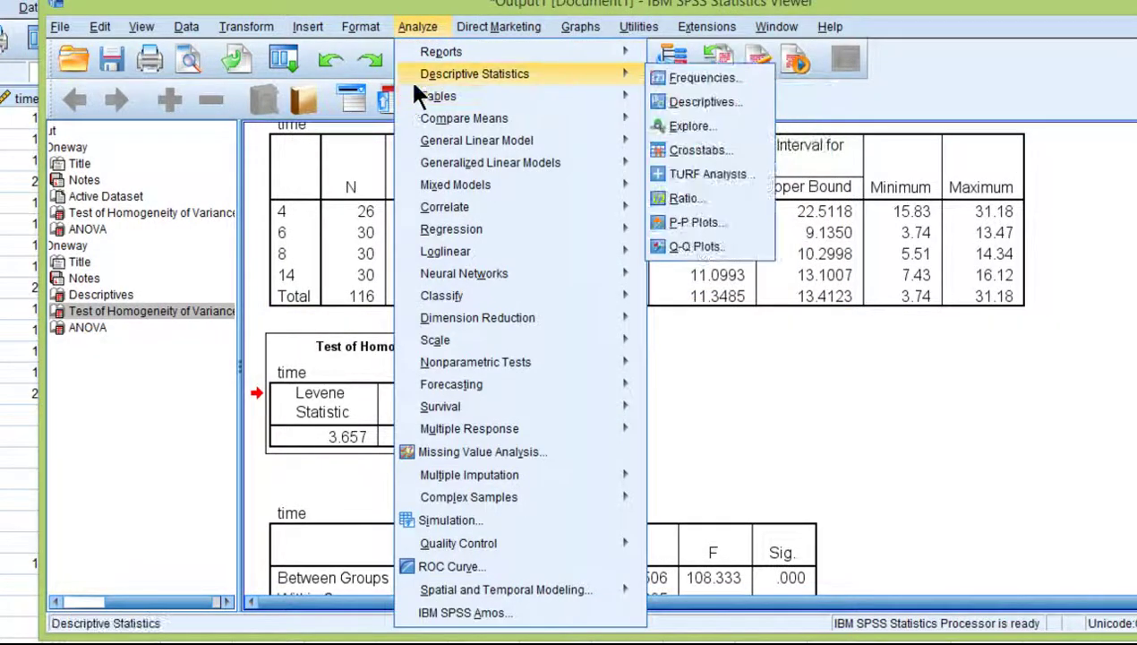
left_click(680, 77)
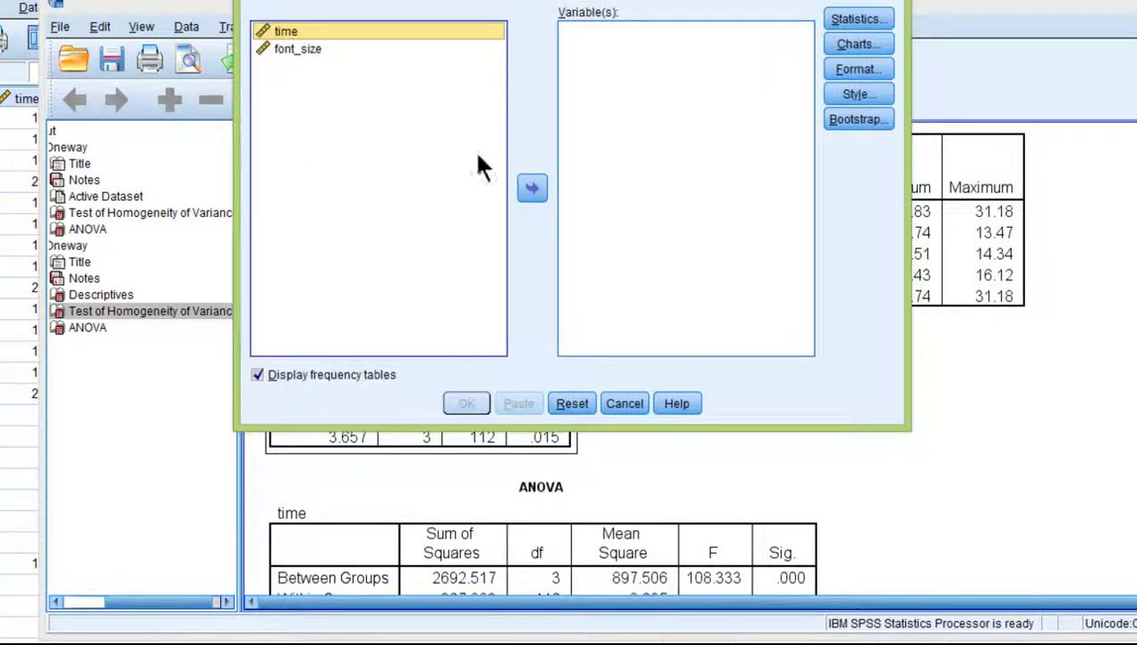
left_click(339, 50)
left_click(322, 29)
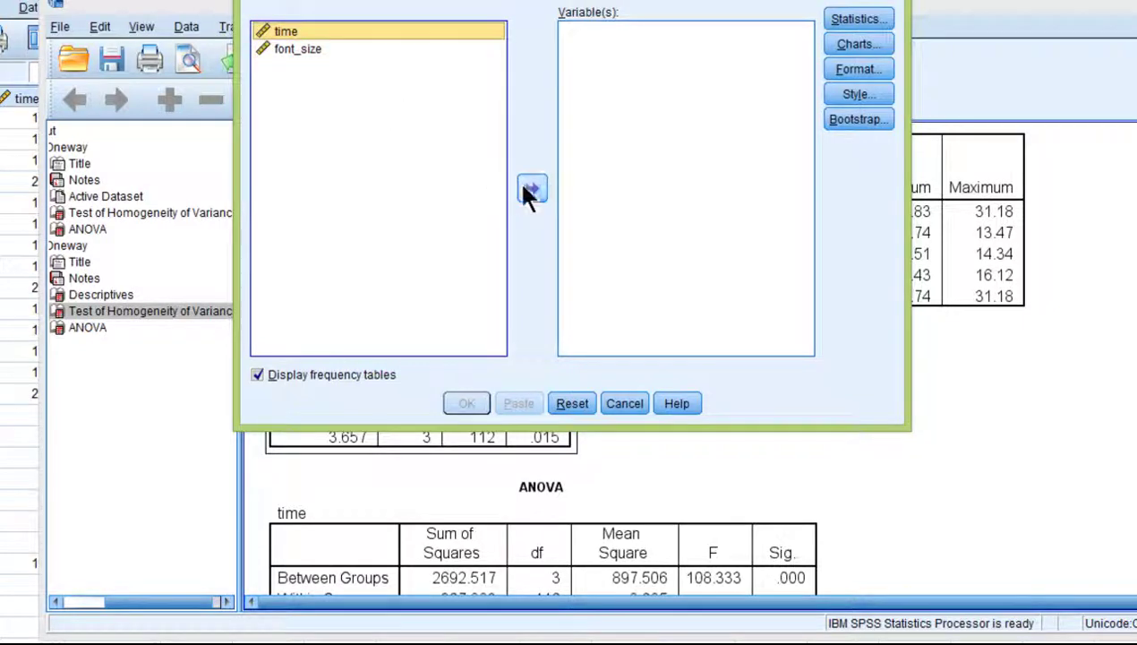
left_click(531, 188)
Request skewness and kurtosis for time, turn off the frequency tables, and run the Frequencies analysis.
left_click(837, 22)
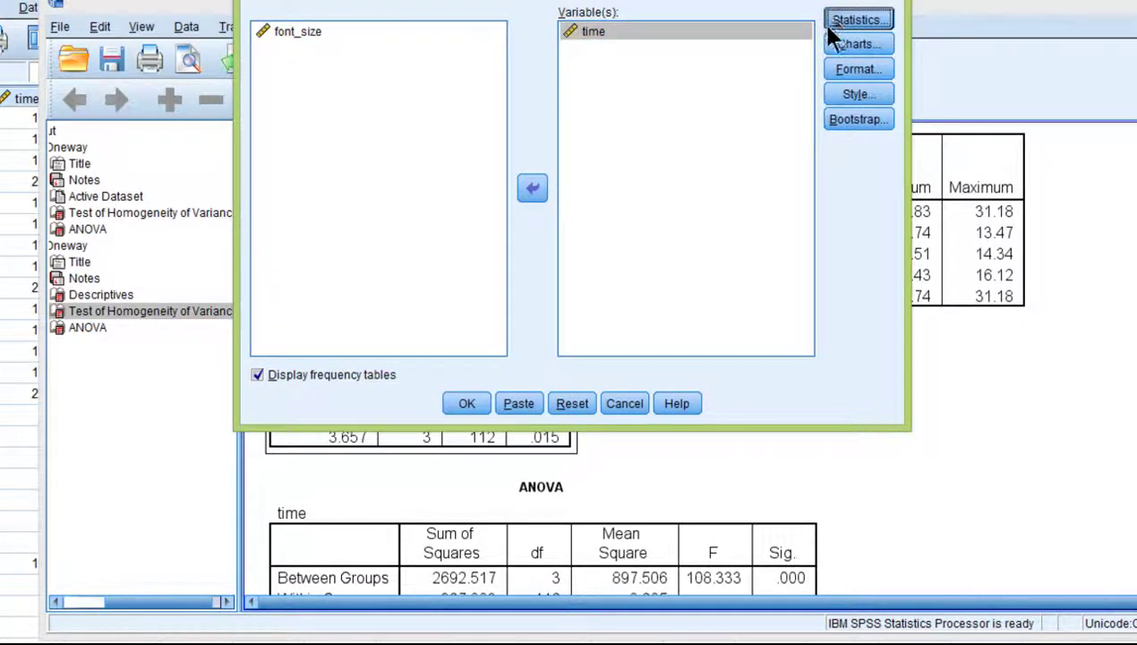
left_click(671, 311)
left_click(671, 332)
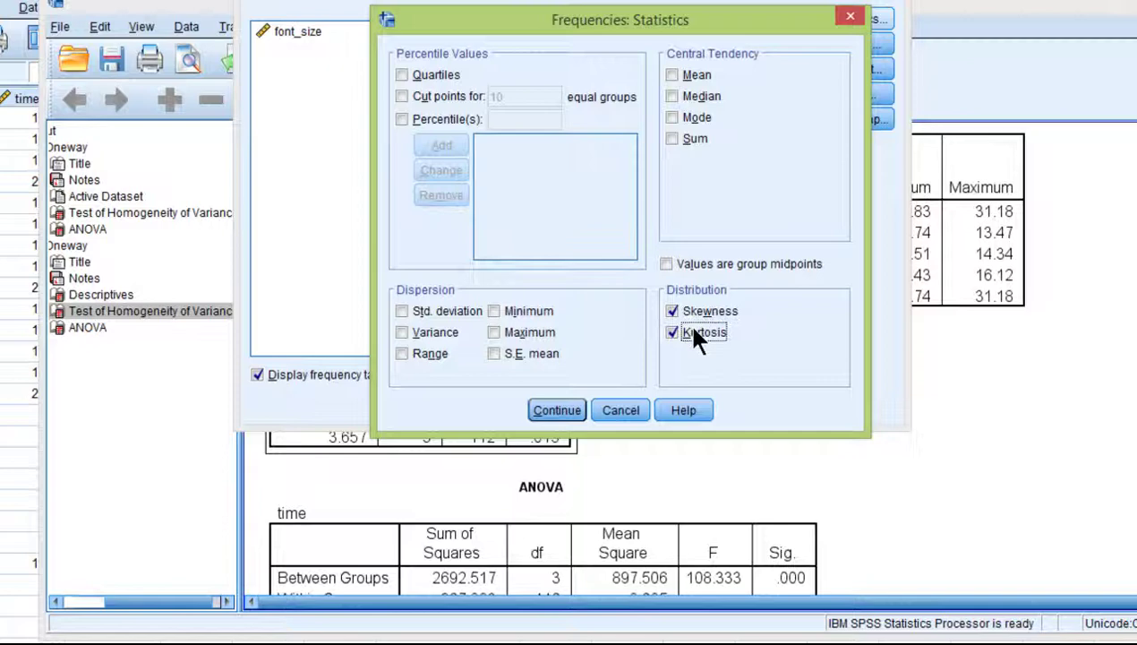
left_click(556, 410)
left_click(367, 378)
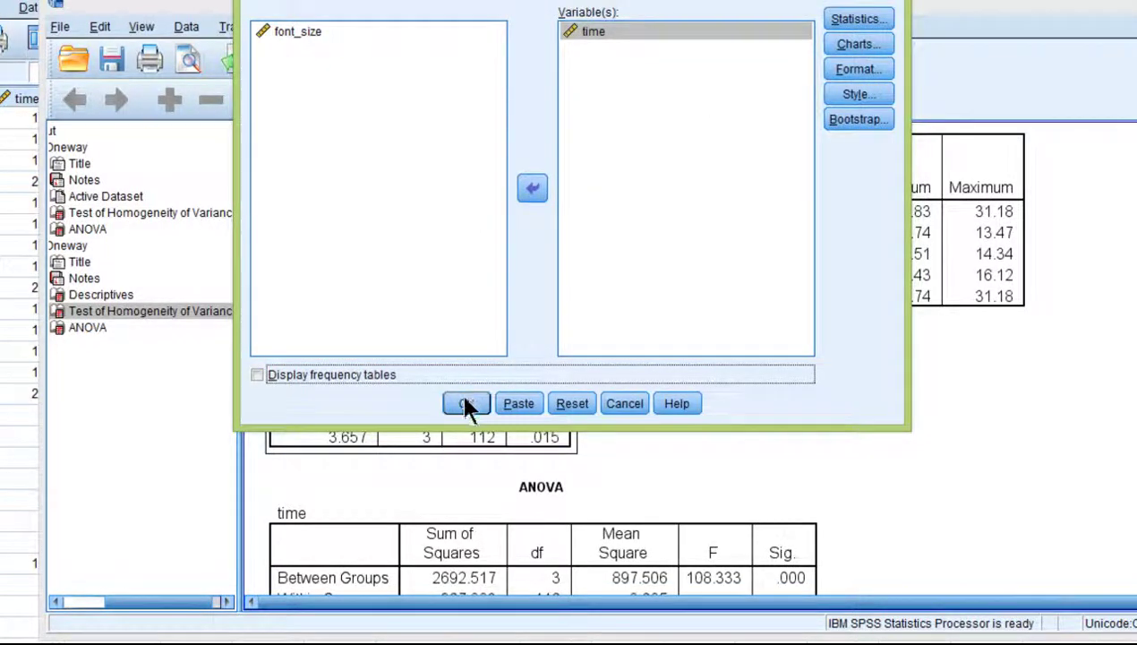
left_click(467, 403)
Examine the skewness and kurtosis of time, with their standard errors, for each font size group.
scroll(542, 354, "down", 1)
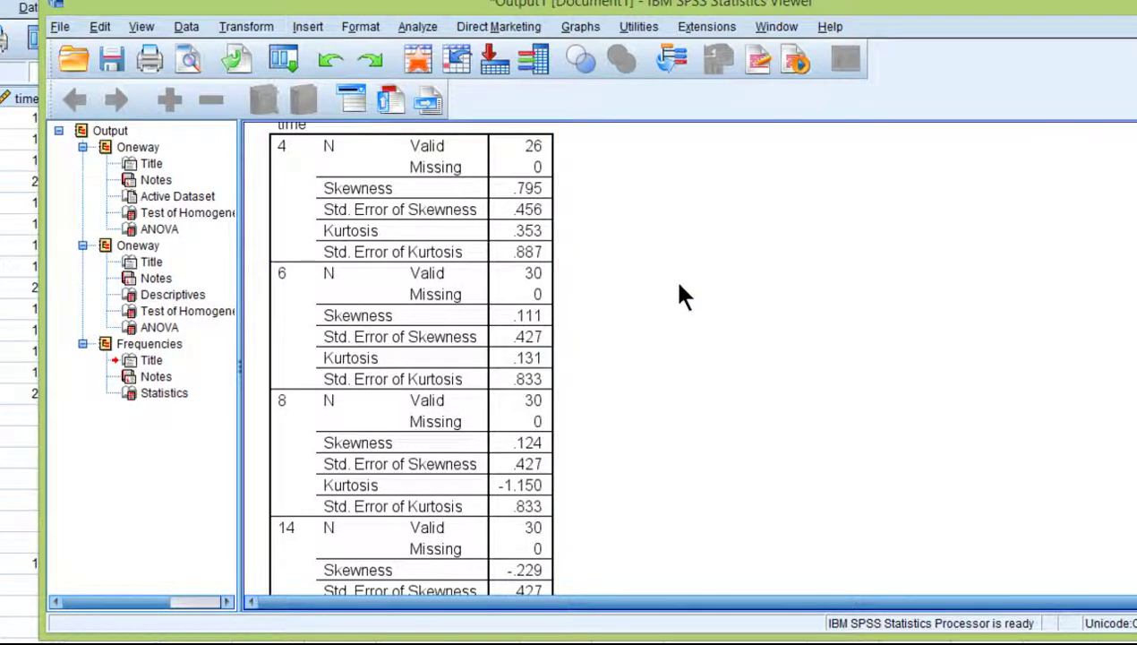
scroll(649, 347, "down", 1)
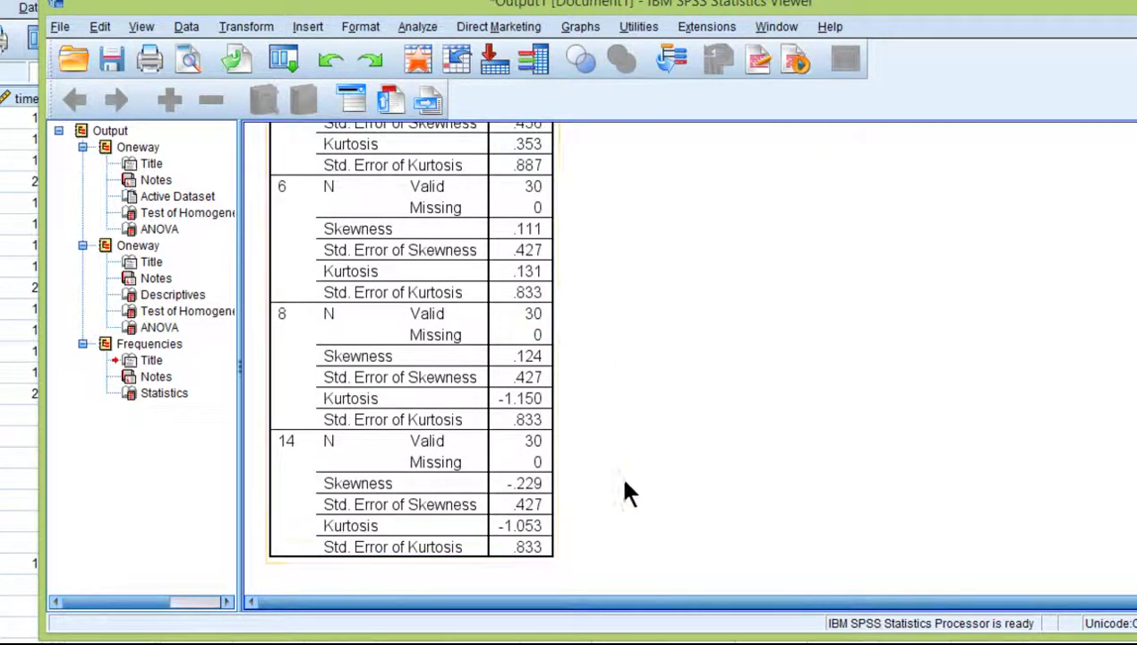
scroll(622, 479, "up", 2)
left_click(498, 385)
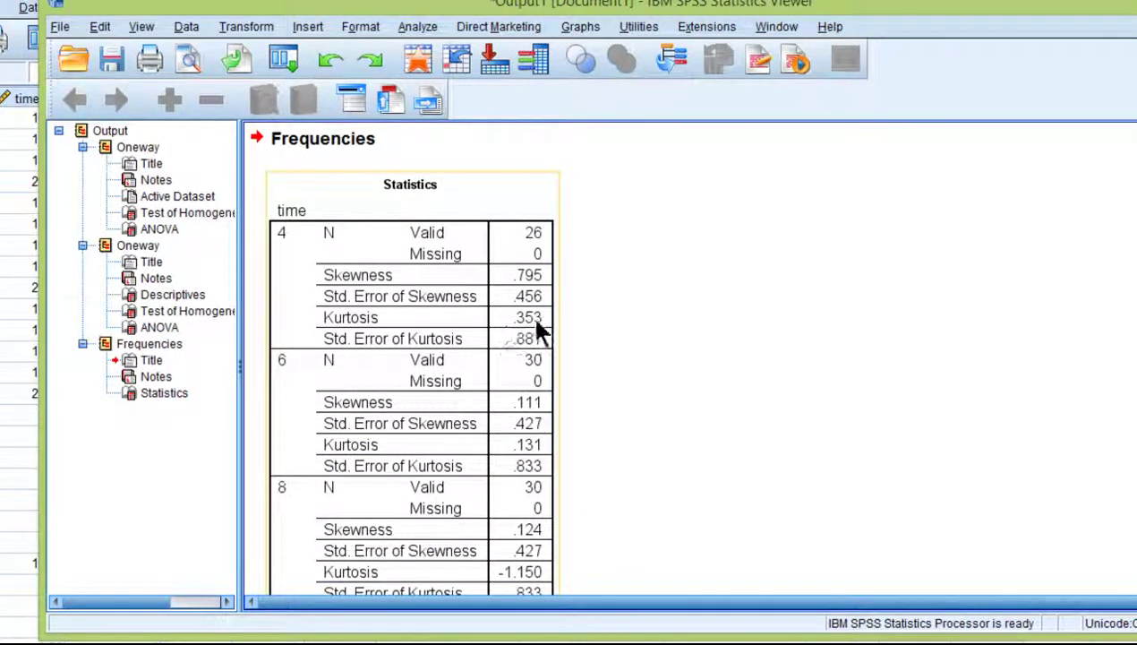
scroll(506, 473, "down", 2)
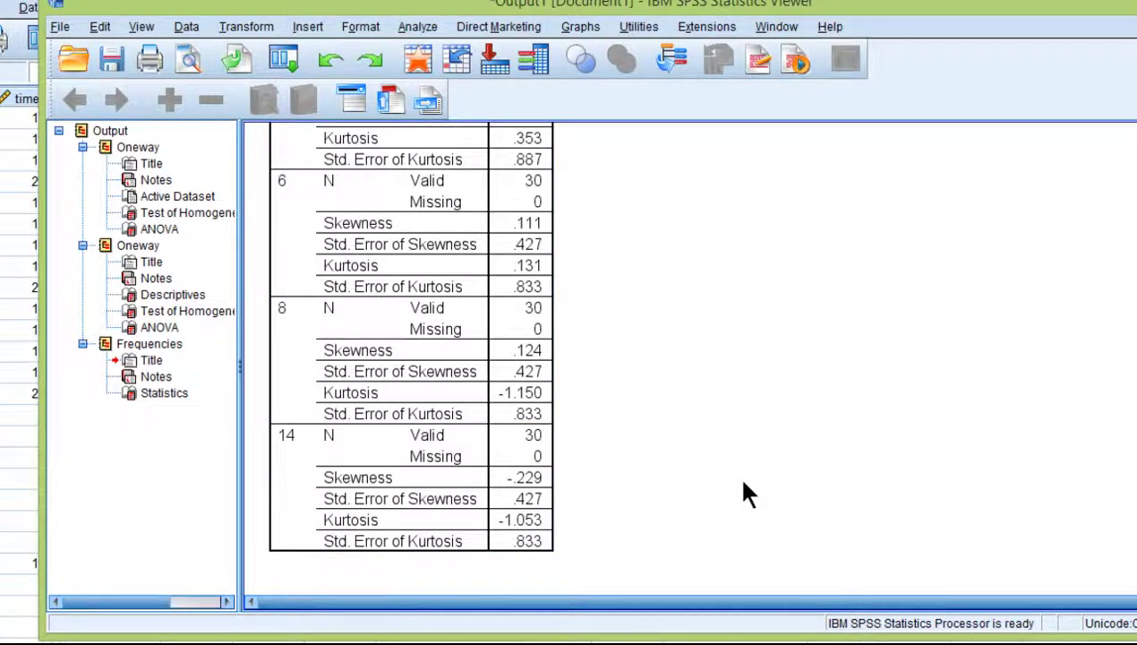
scroll(743, 491, "up", 2)
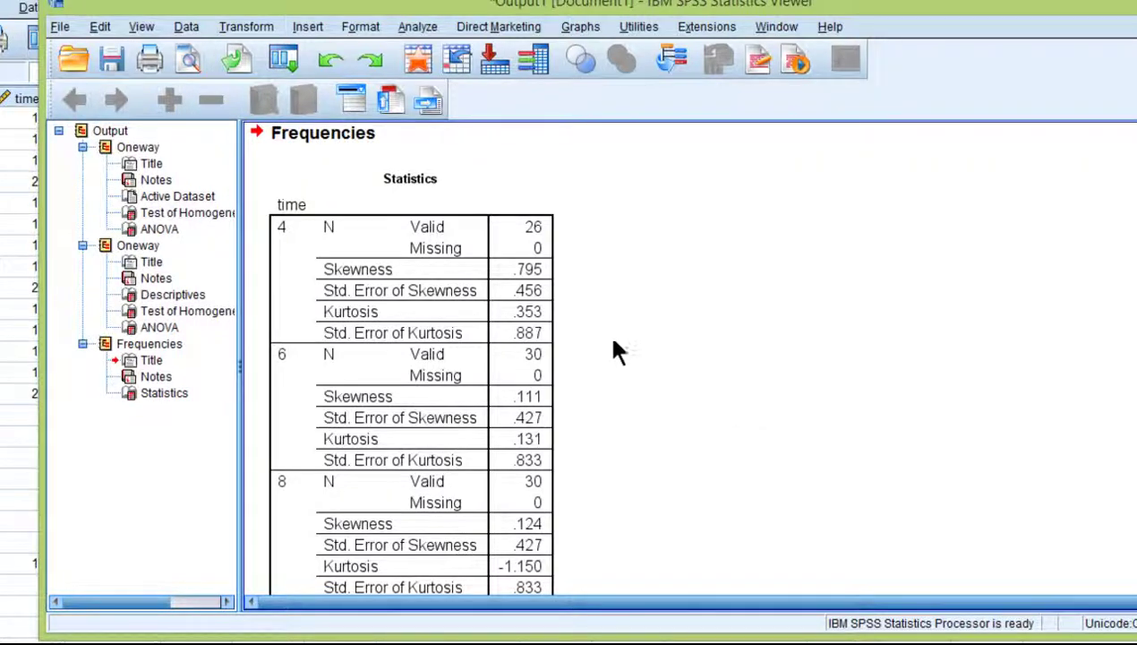
left_click(541, 274)
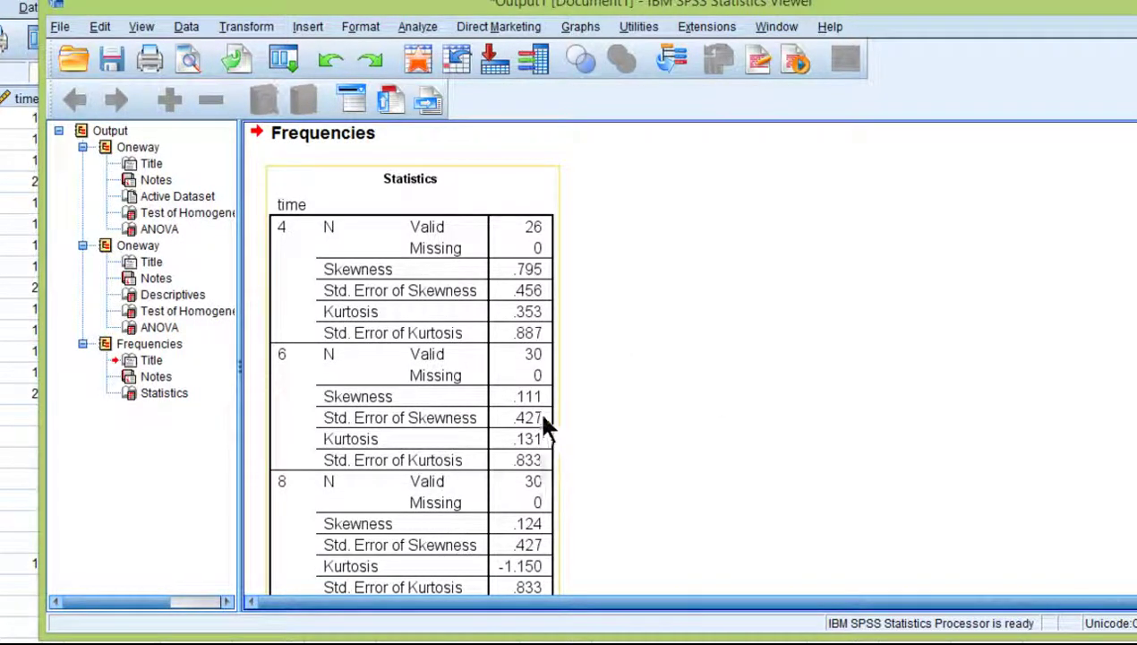
scroll(623, 450, "down", 2)
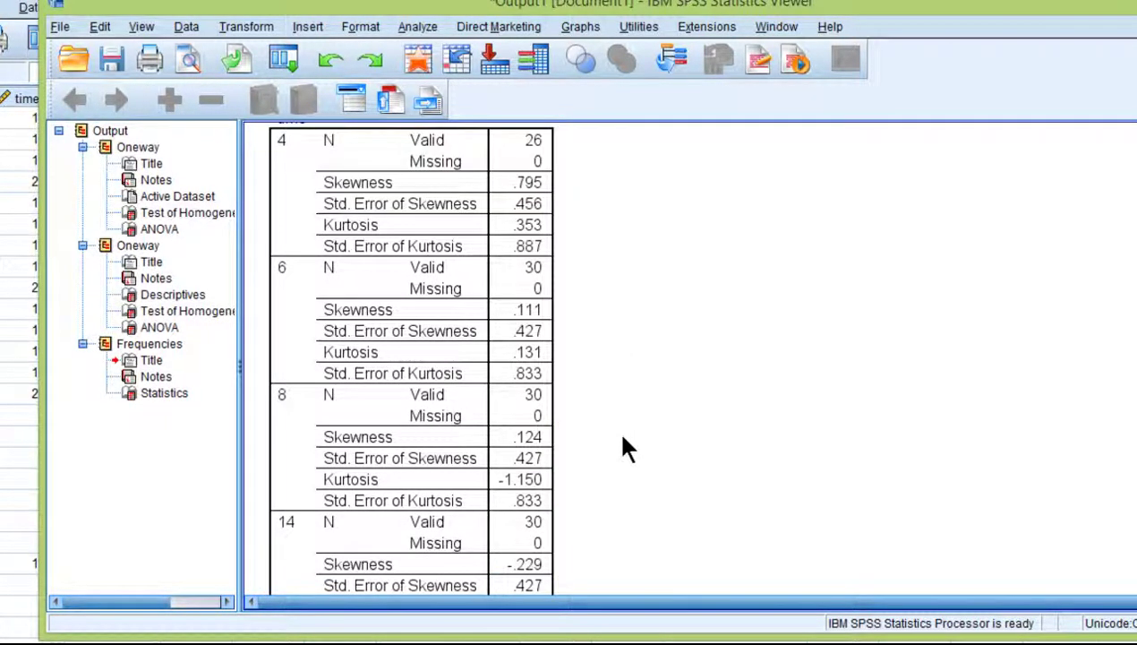
scroll(625, 447, "down", 2)
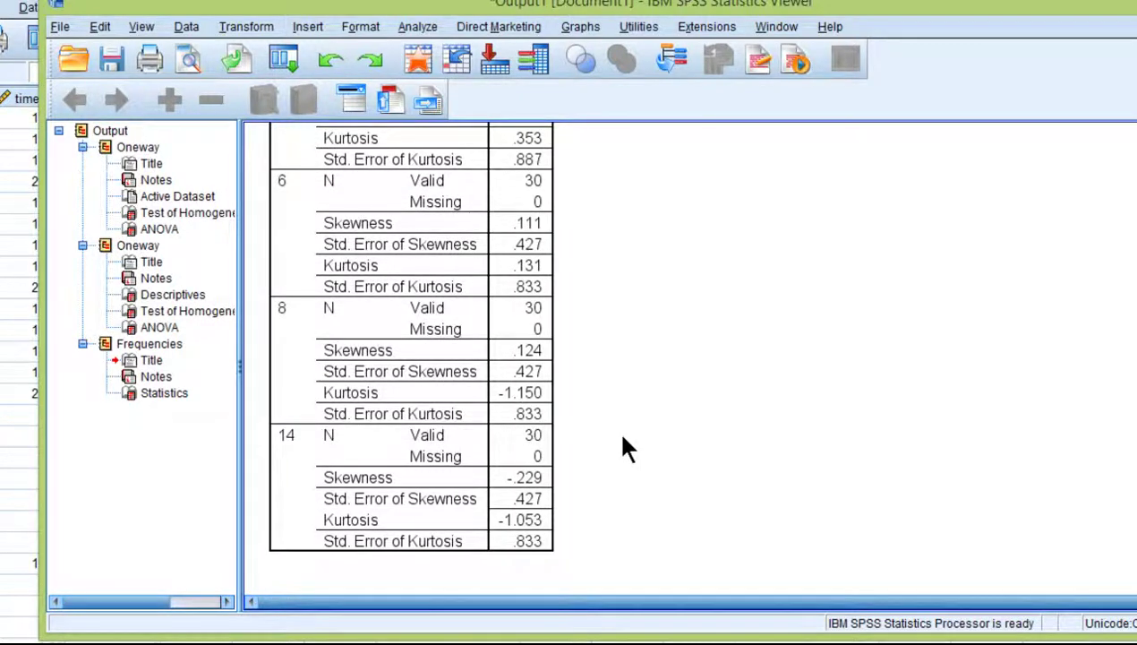
Review the earlier ANOVA table, the homogeneity of variances test and the group means in the descriptives.
scroll(625, 448, "up", 8)
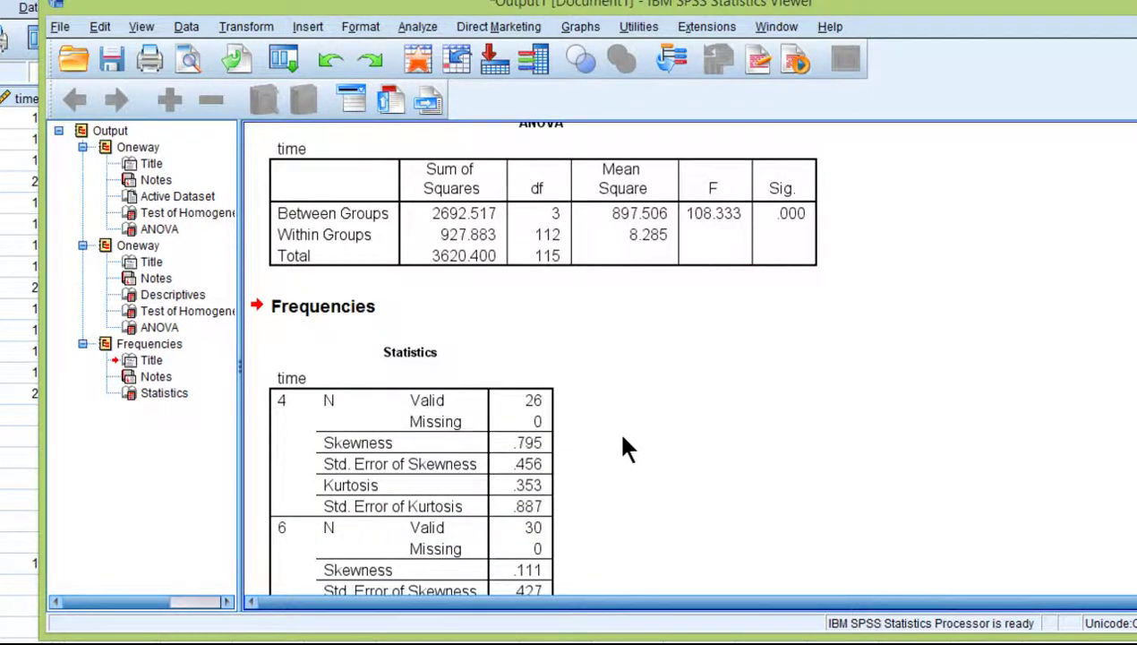
scroll(625, 447, "up", 4)
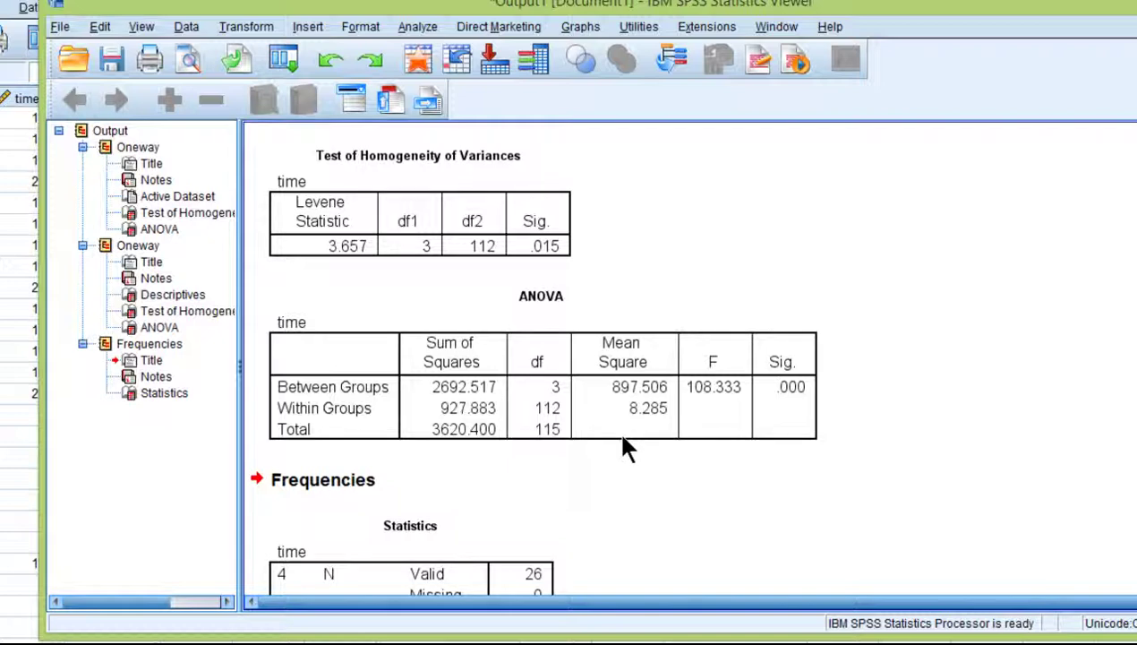
scroll(625, 443, "up", 4)
left_click(482, 418)
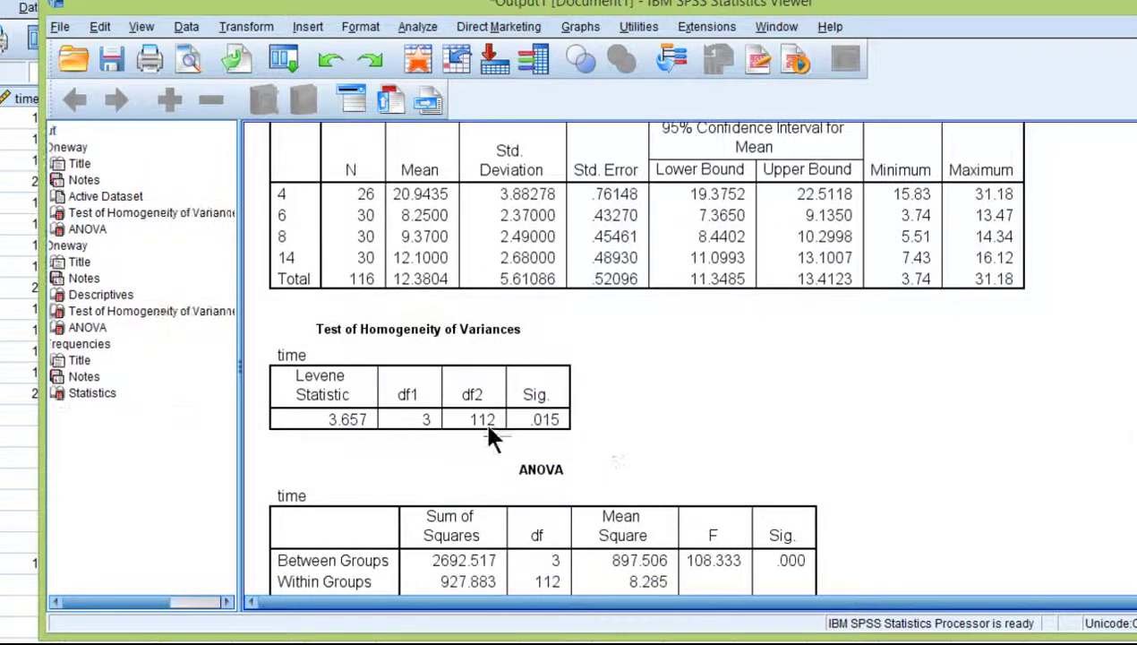
left_click(421, 262)
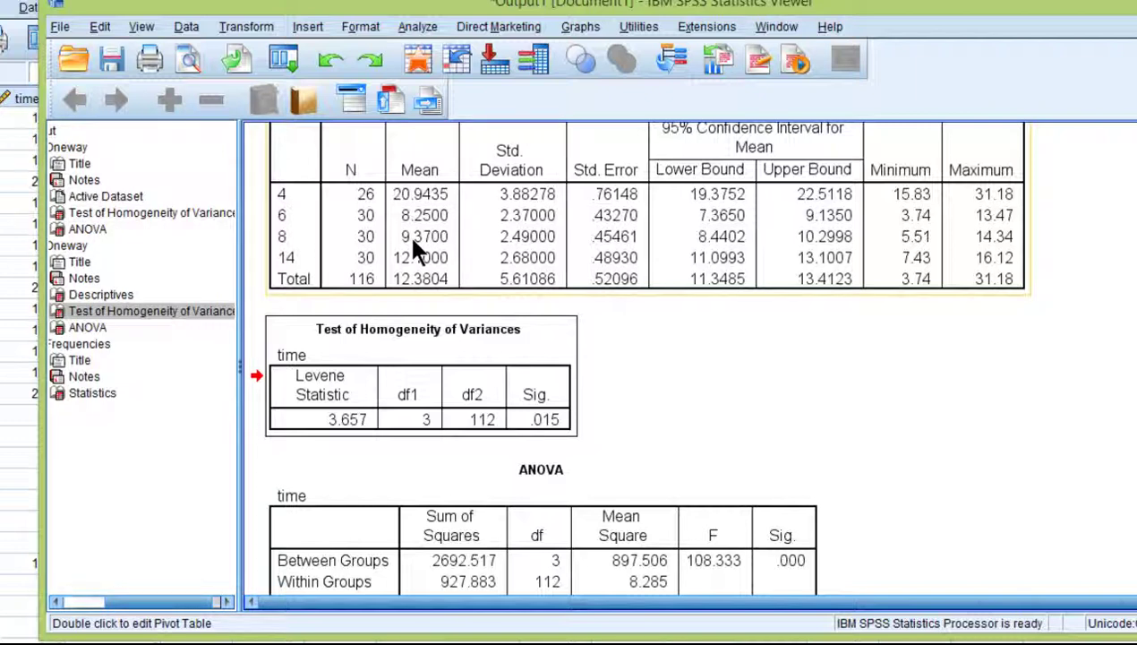
Add the Games-Howell post hoc test to the one-way ANOVA of time by font_size and run it.
left_click(407, 27)
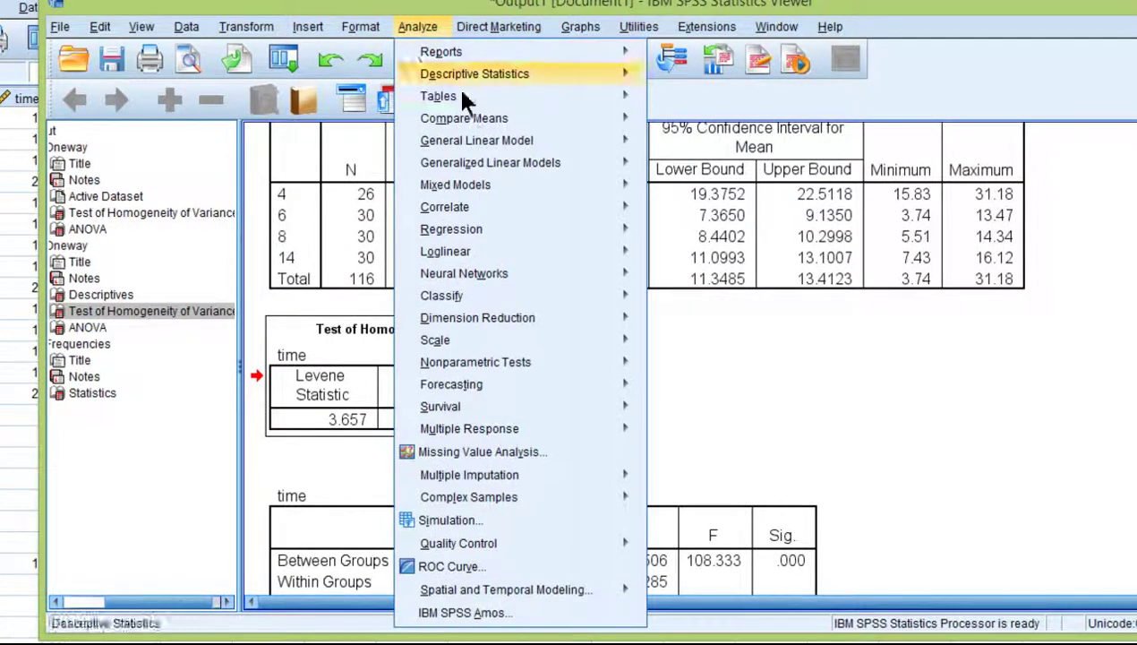
mouse_move(514, 125)
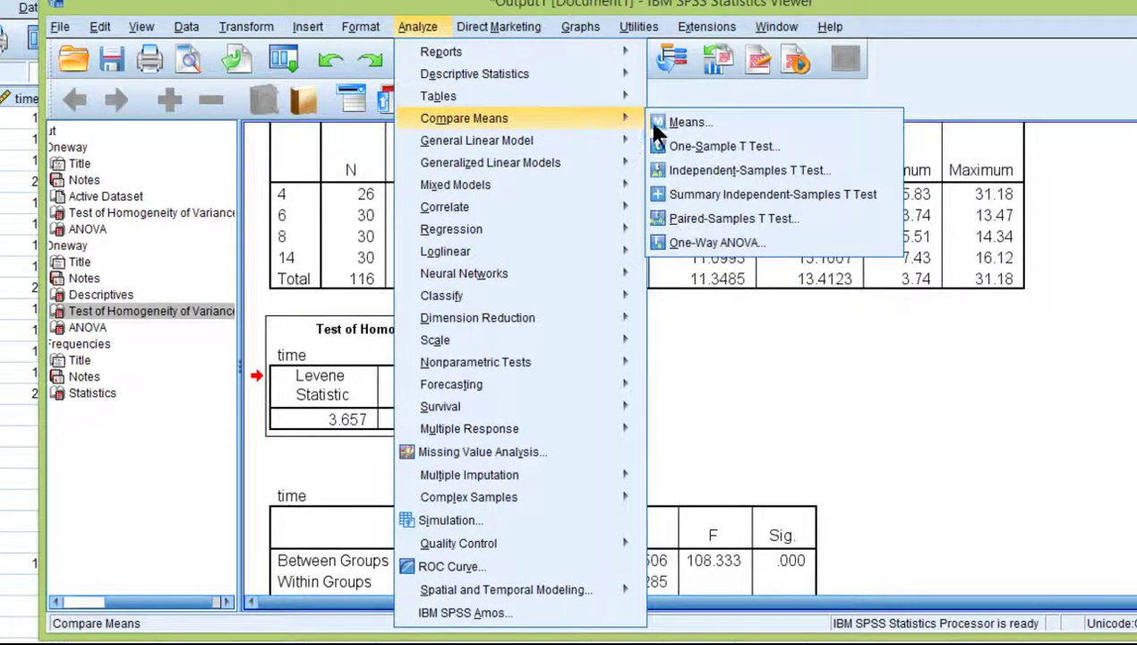
left_click(684, 242)
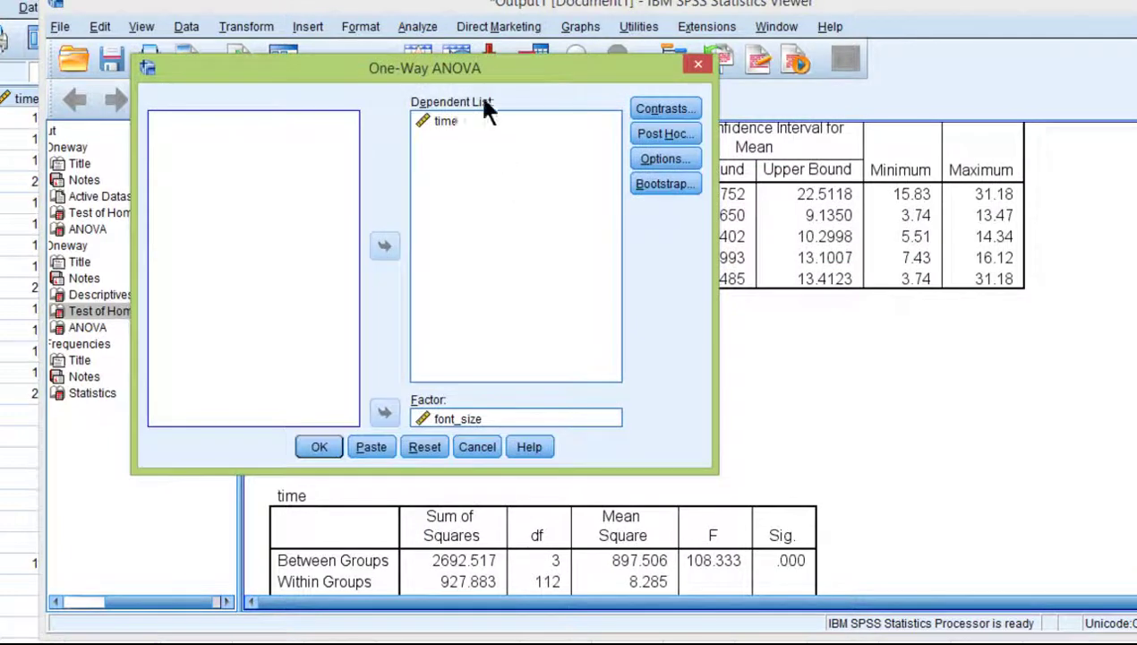
left_click_drag(459, 68, 855, 157)
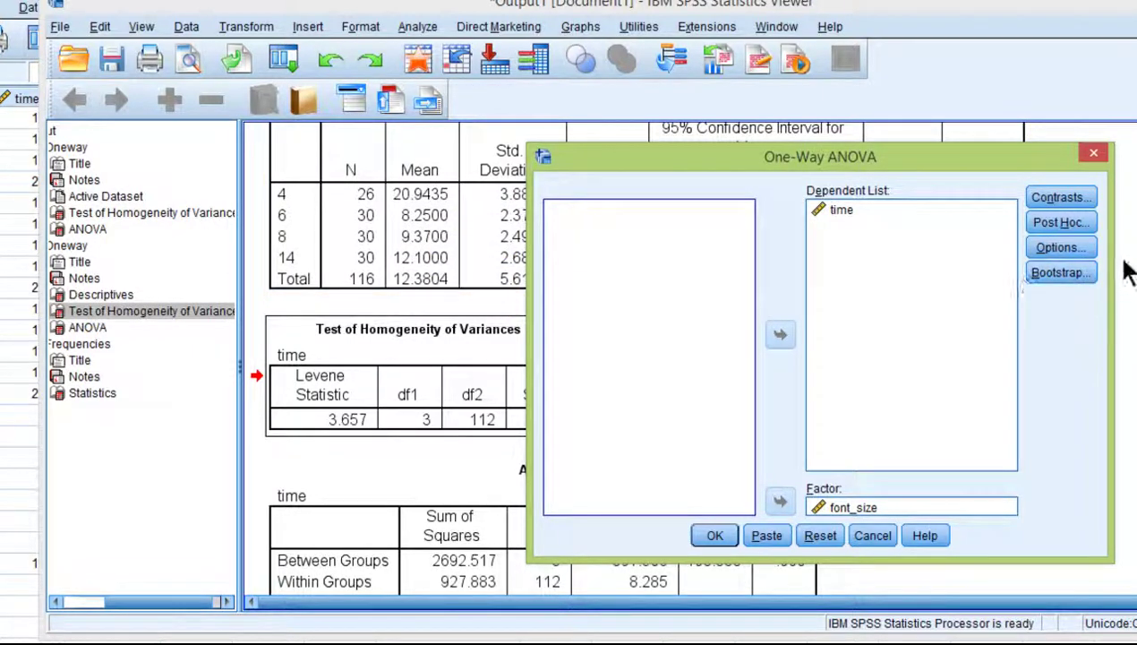
left_click(1048, 224)
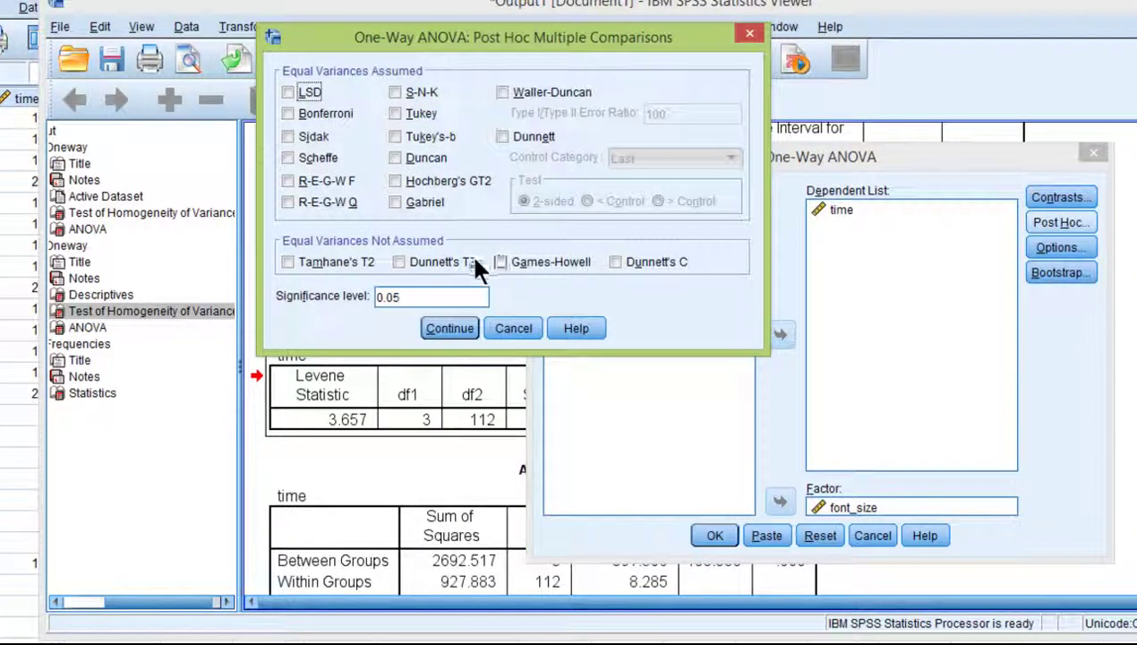
left_click(516, 256)
left_click(457, 329)
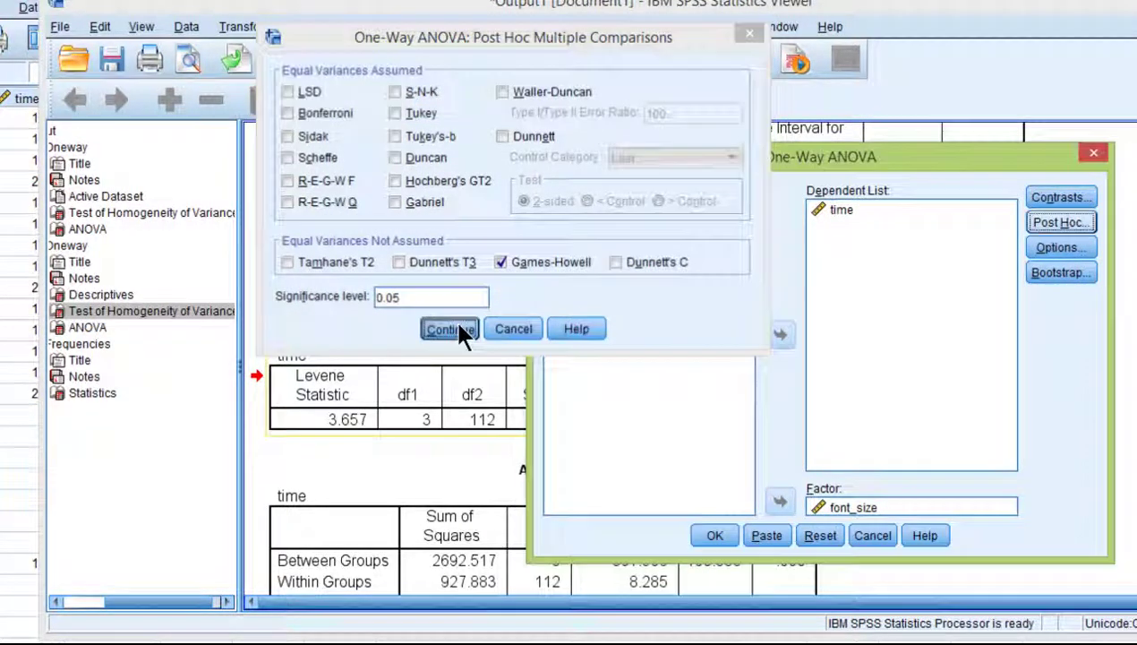
left_click(713, 537)
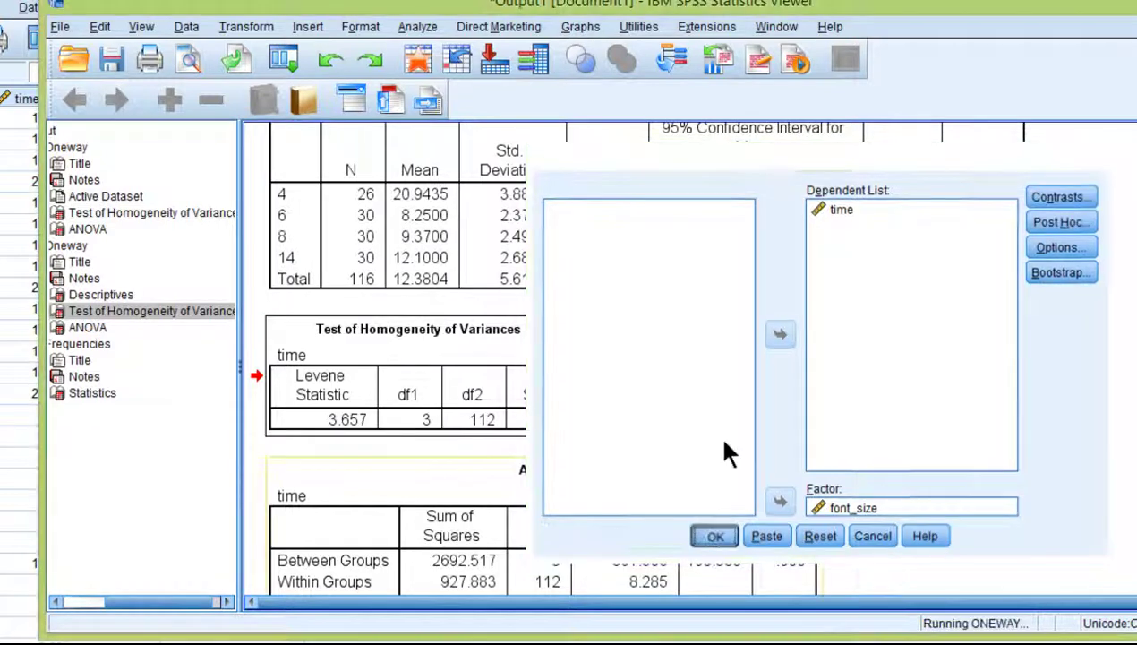
Turn off the file split so that all cases are analyzed without creating groups.
left_click(185, 27)
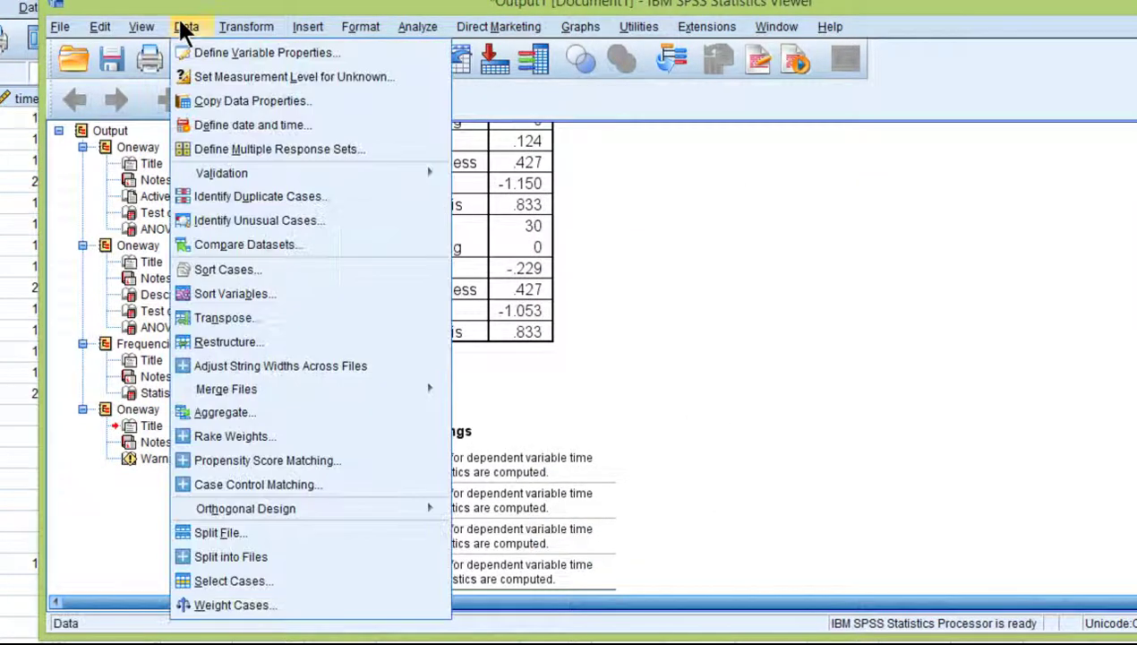
left_click(221, 532)
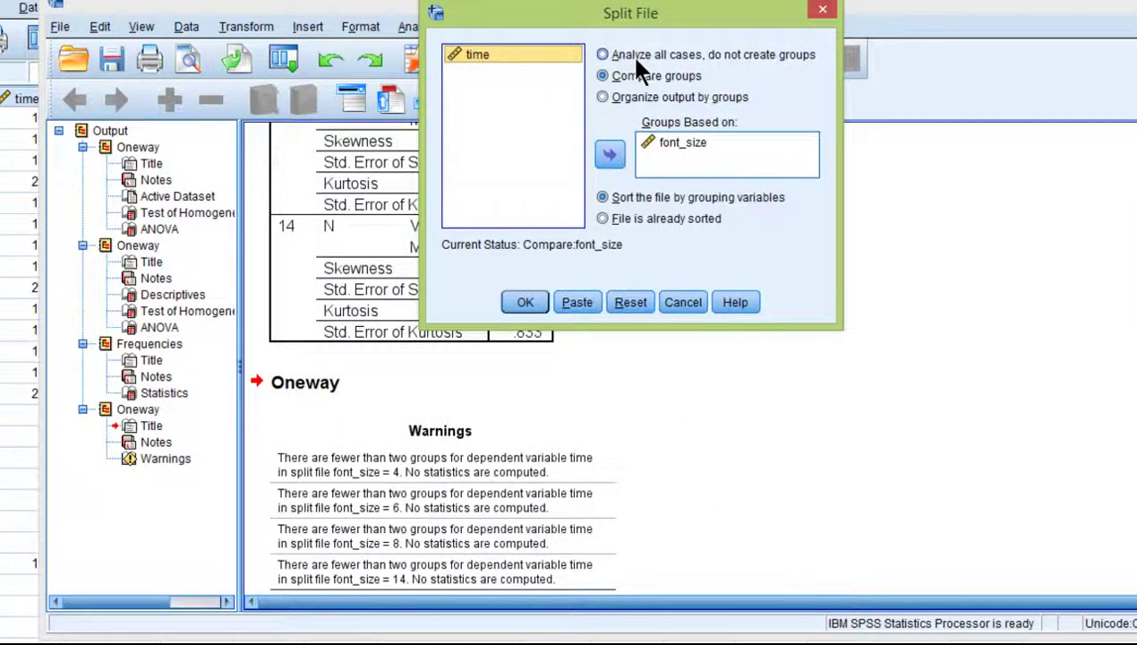
left_click(629, 55)
left_click(525, 301)
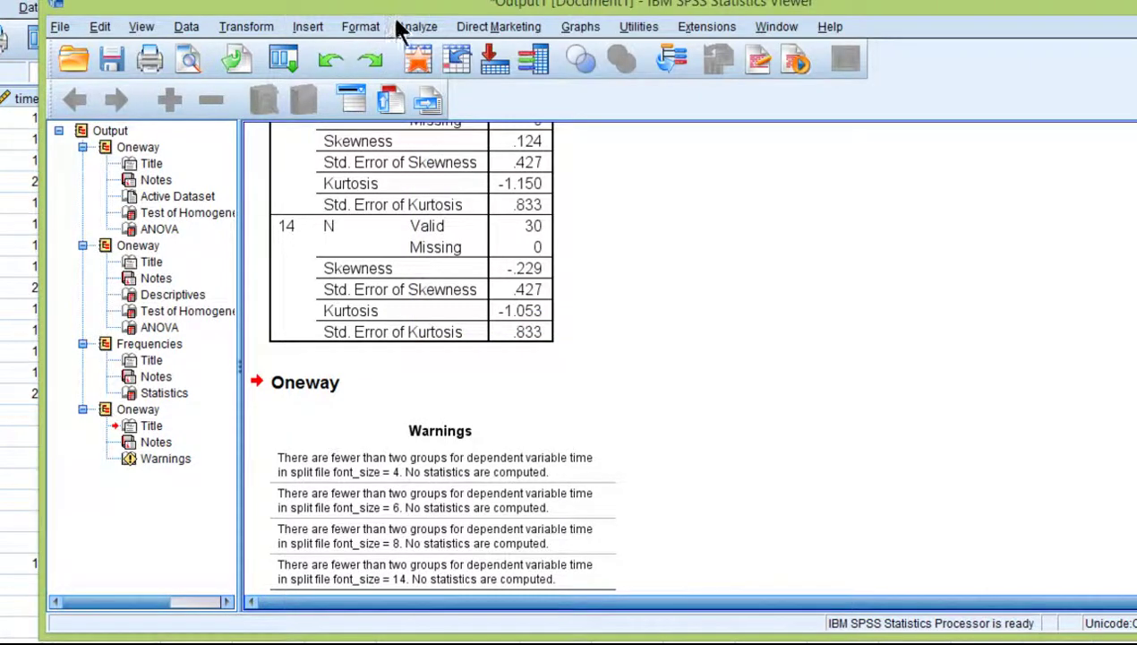
Rerun the one-way ANOVA of time by font_size on the unsplit file with the same settings.
left_click(407, 27)
mouse_move(502, 118)
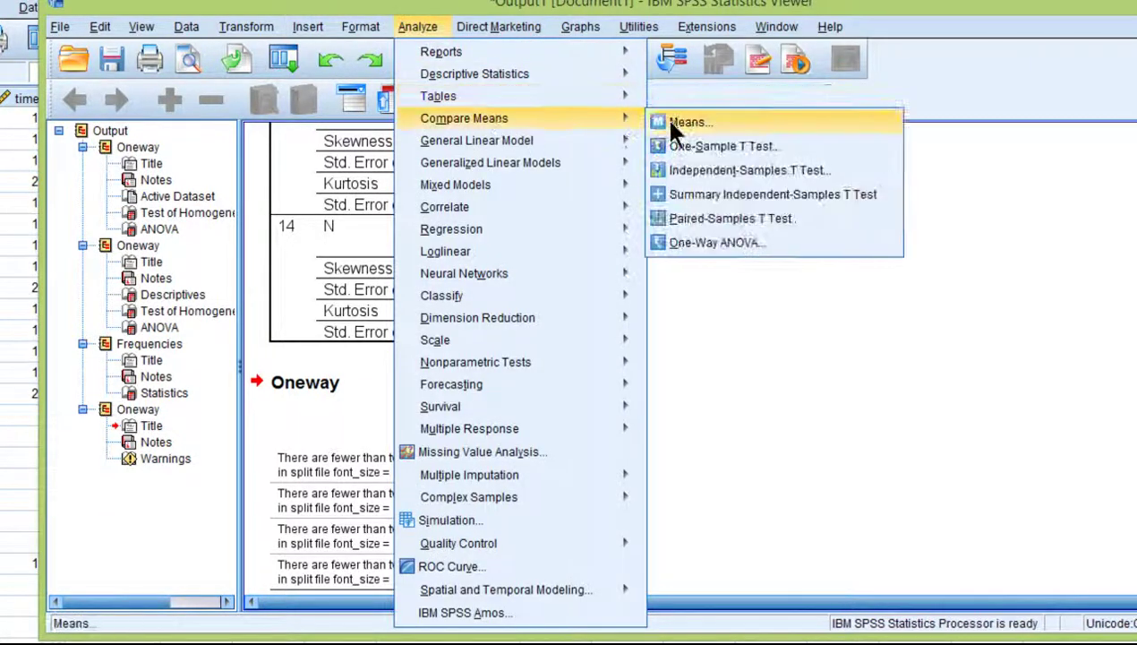
left_click(712, 244)
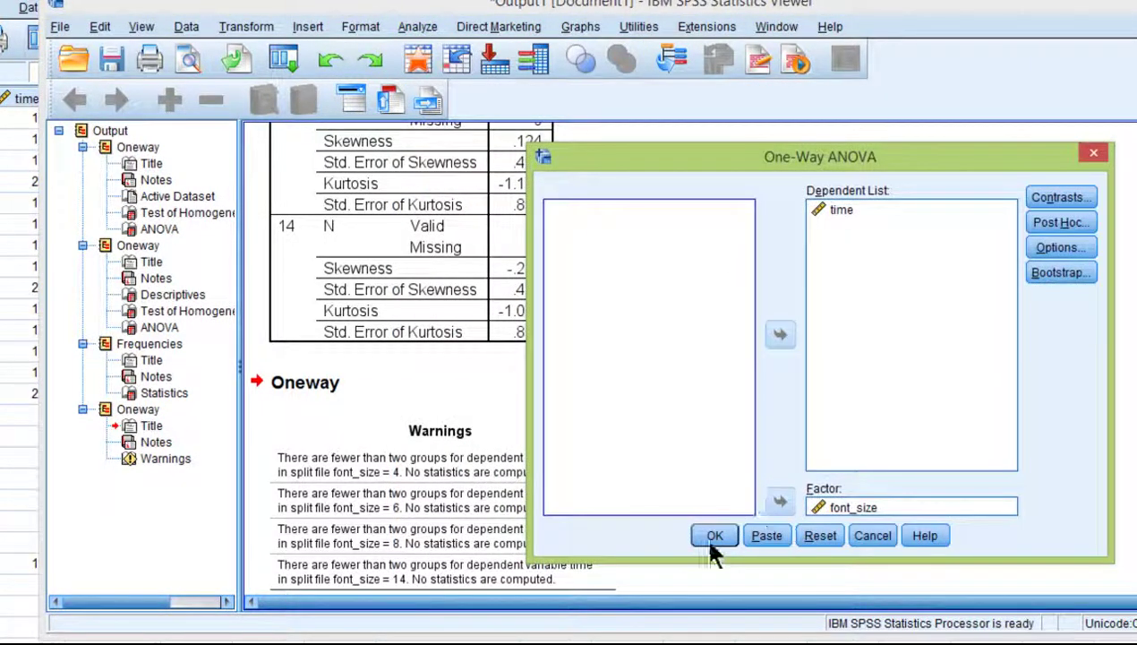
left_click(713, 536)
Examine the Games-Howell multiple comparisons between font sizes against the group means in the descriptives.
scroll(860, 464, "down", 10)
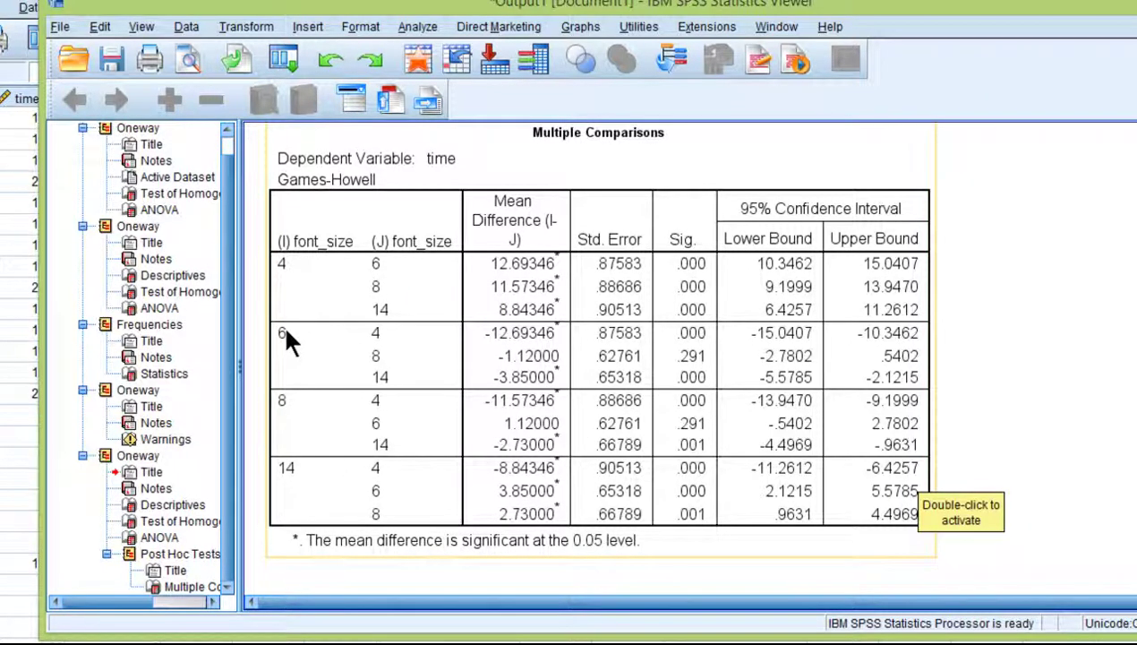
scroll(413, 375, "up", 10)
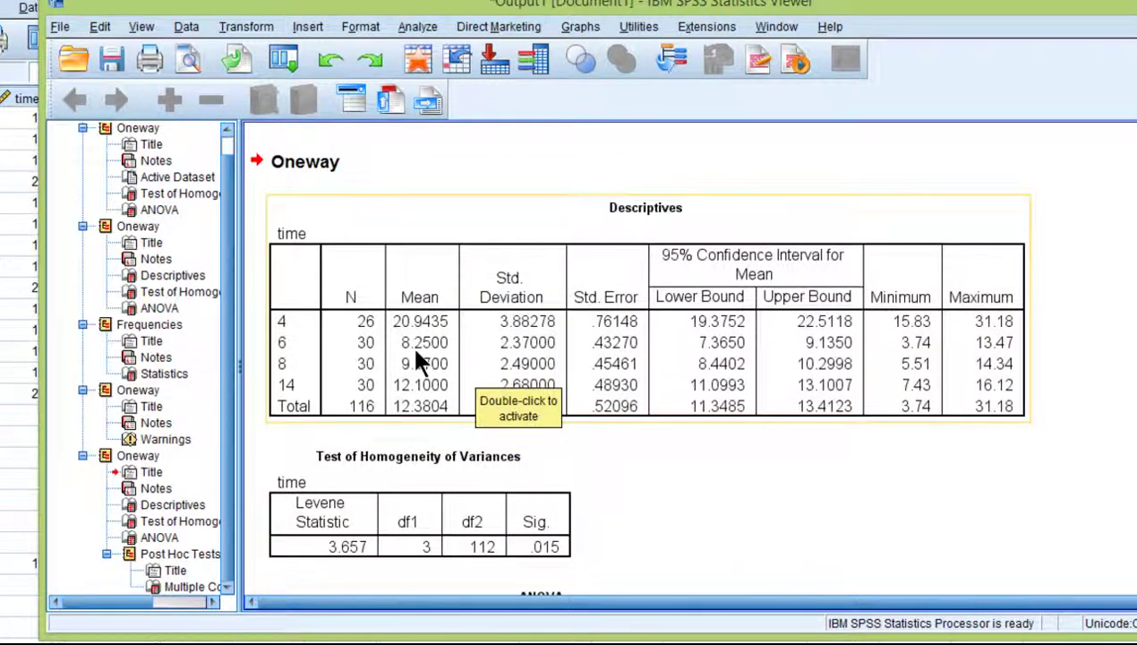
scroll(420, 358, "down", 10)
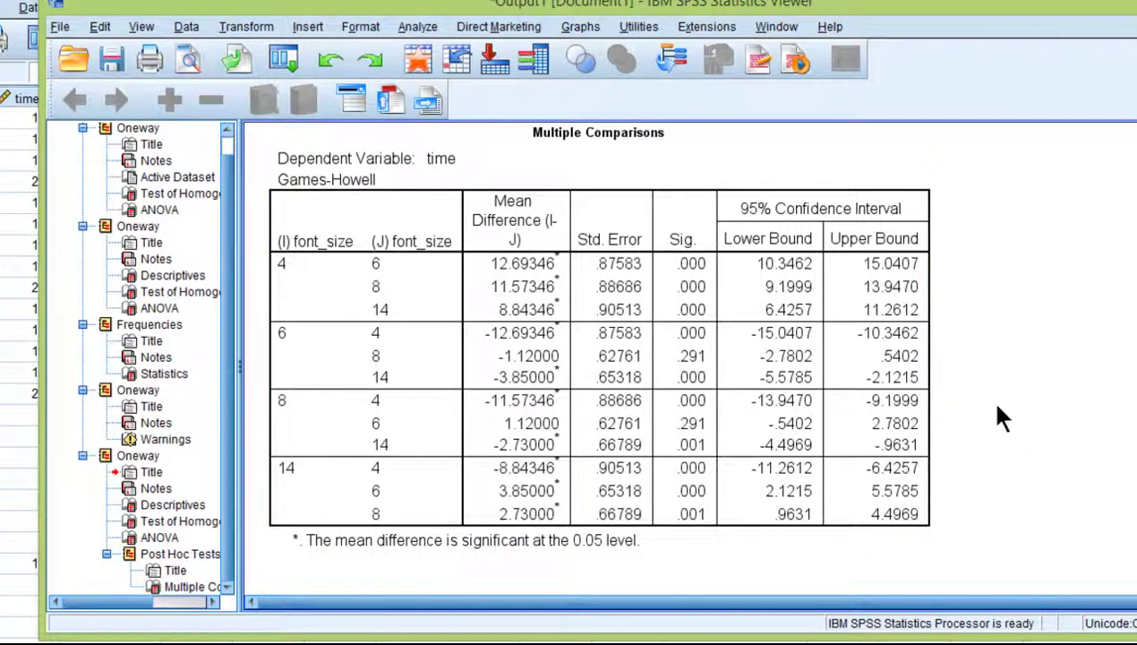
scroll(918, 433, "up", 5)
scroll(913, 429, "up", 4)
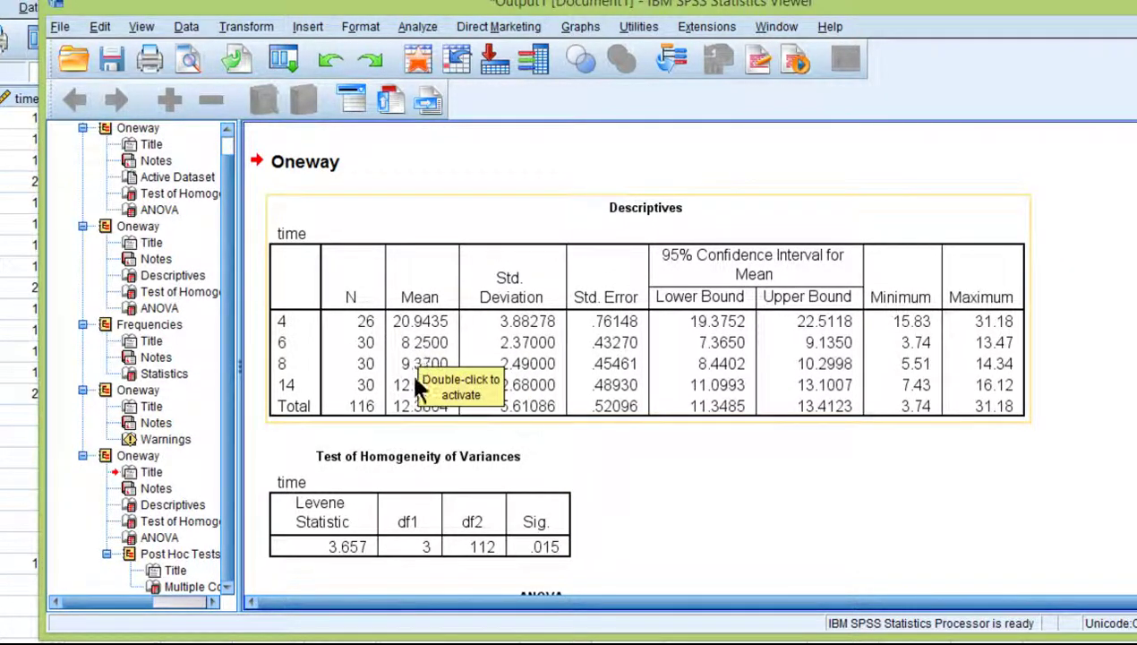
scroll(716, 456, "down", 10)
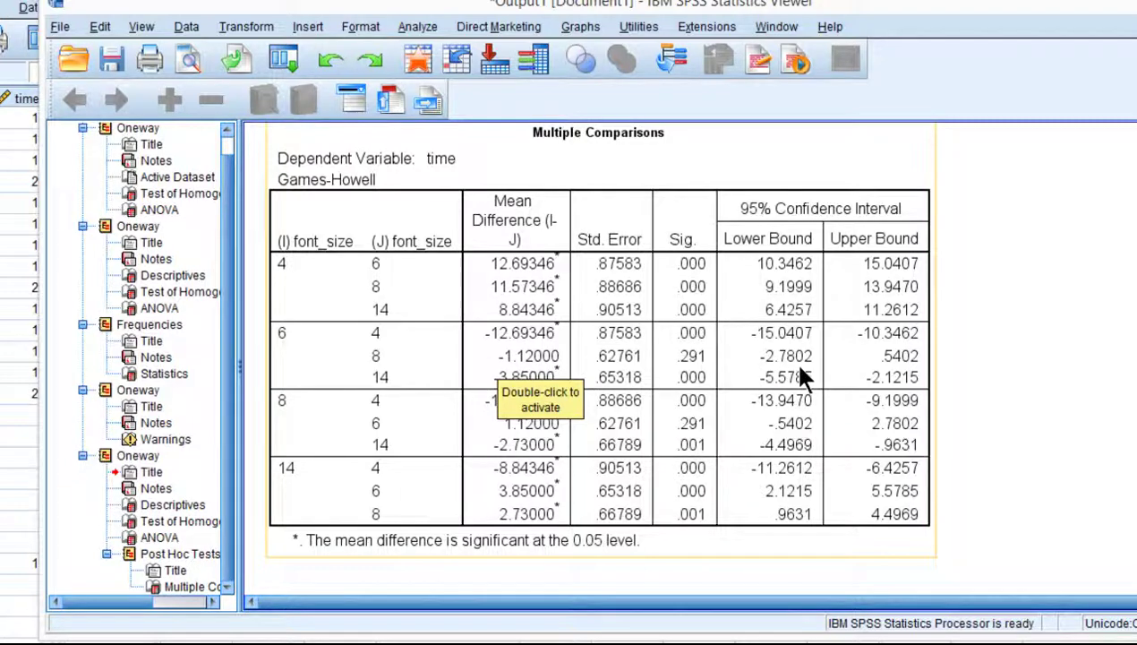
Add a means plot to the one-way ANOVA of time by font_size and run it.
scroll(791, 367, "up", 15)
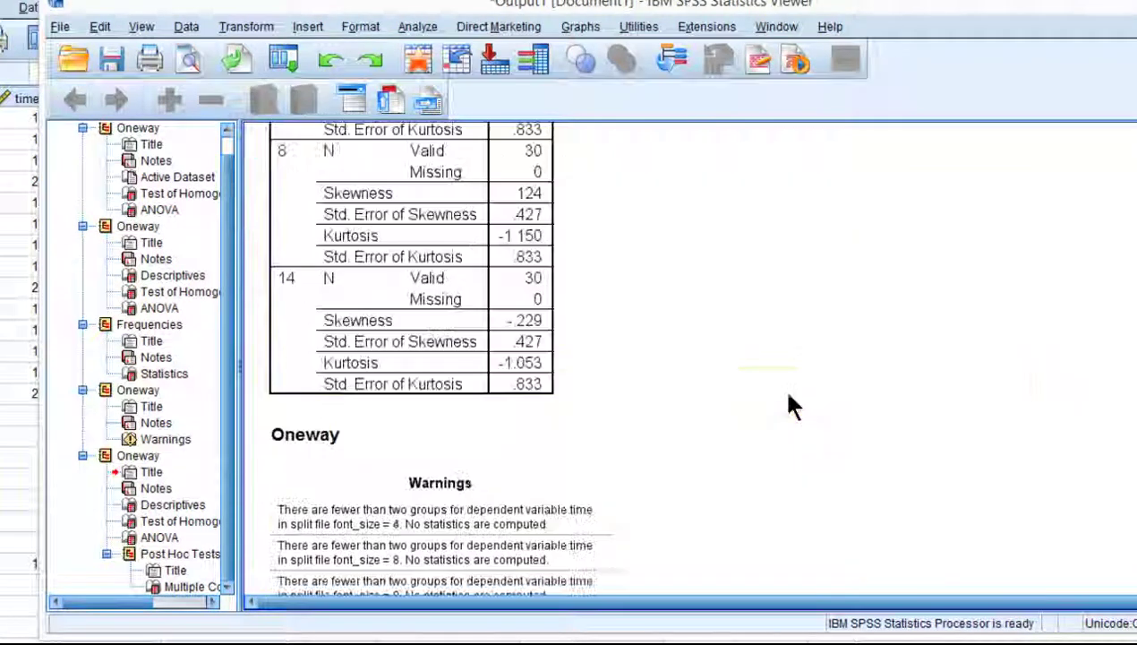
scroll(791, 405, "up", 5)
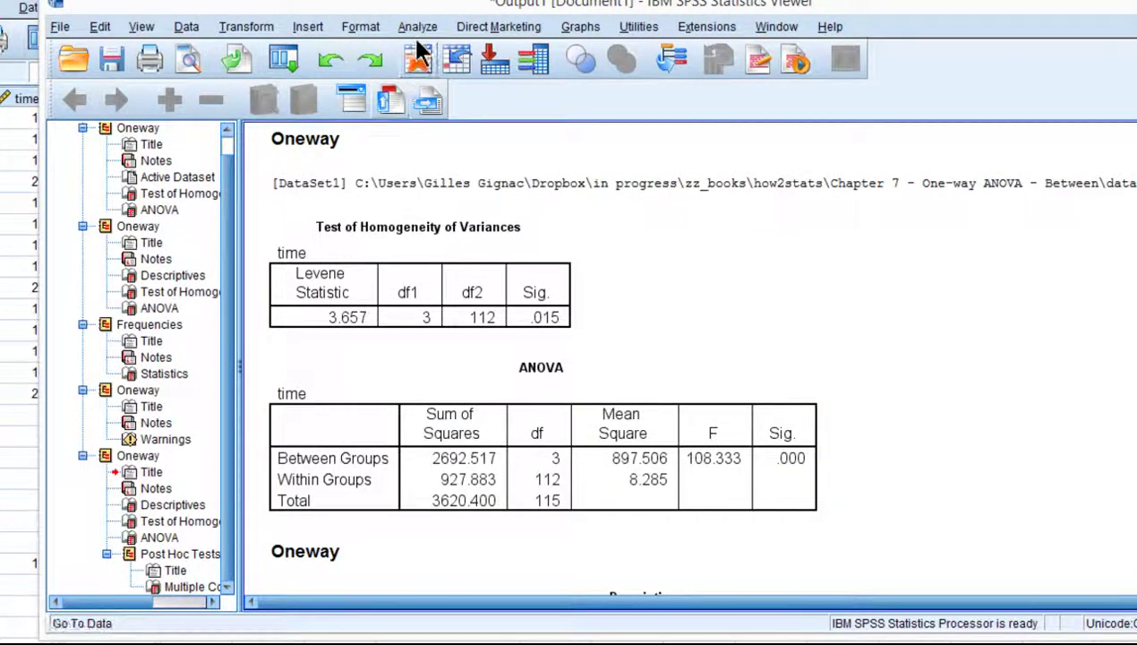
left_click(417, 27)
mouse_move(509, 113)
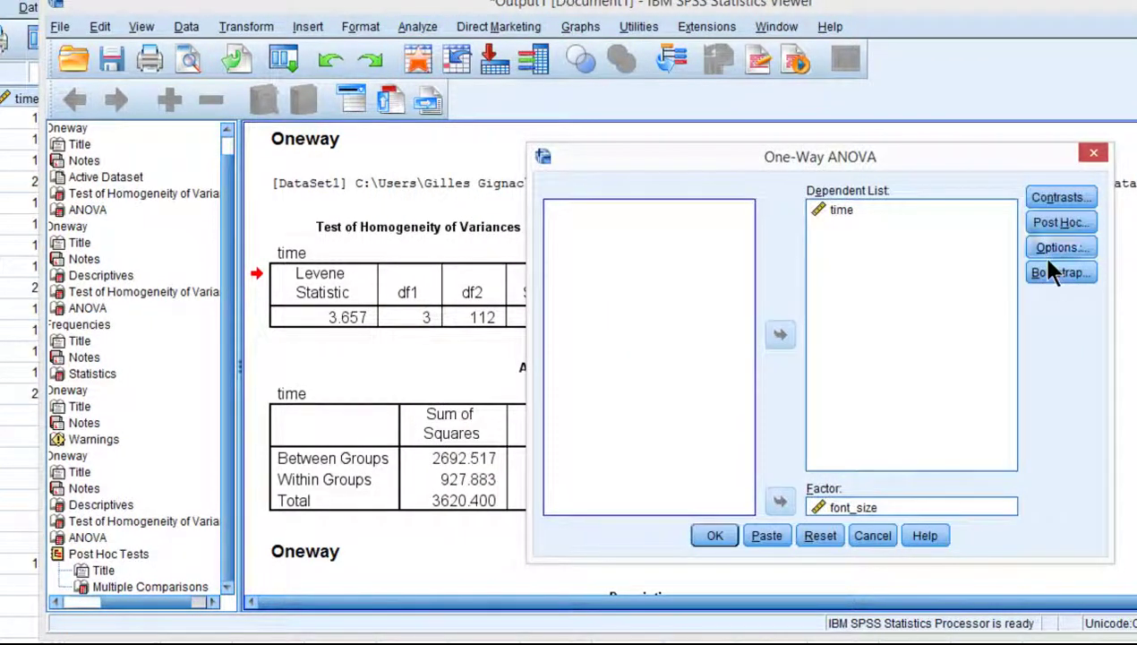
left_click(1038, 252)
left_click(448, 242)
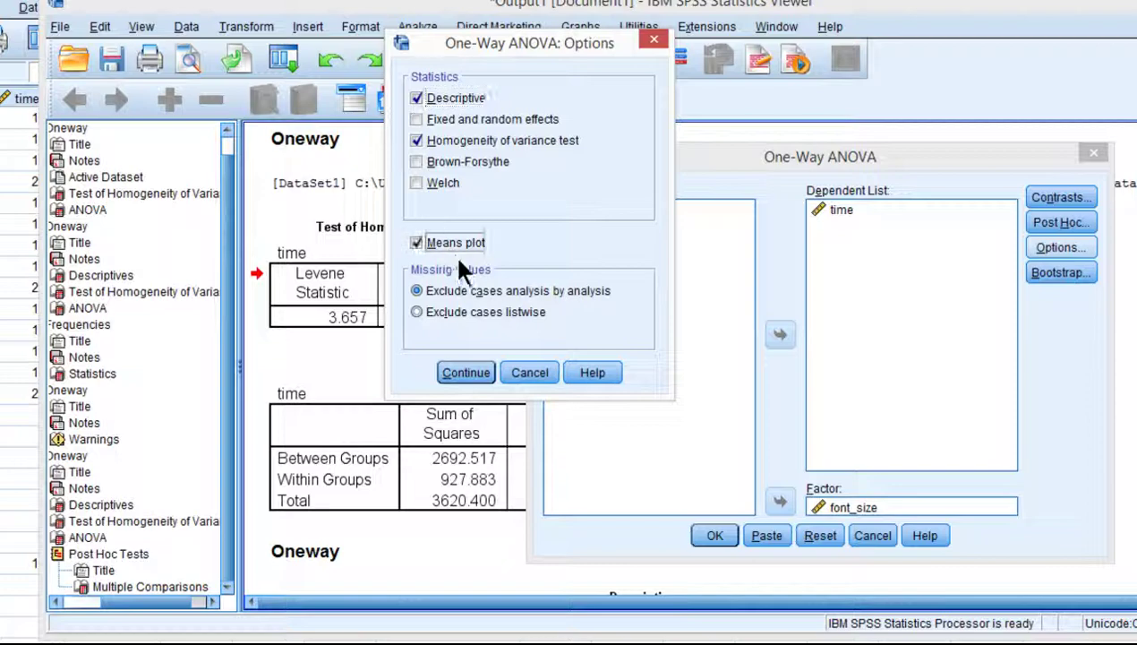
left_click(457, 372)
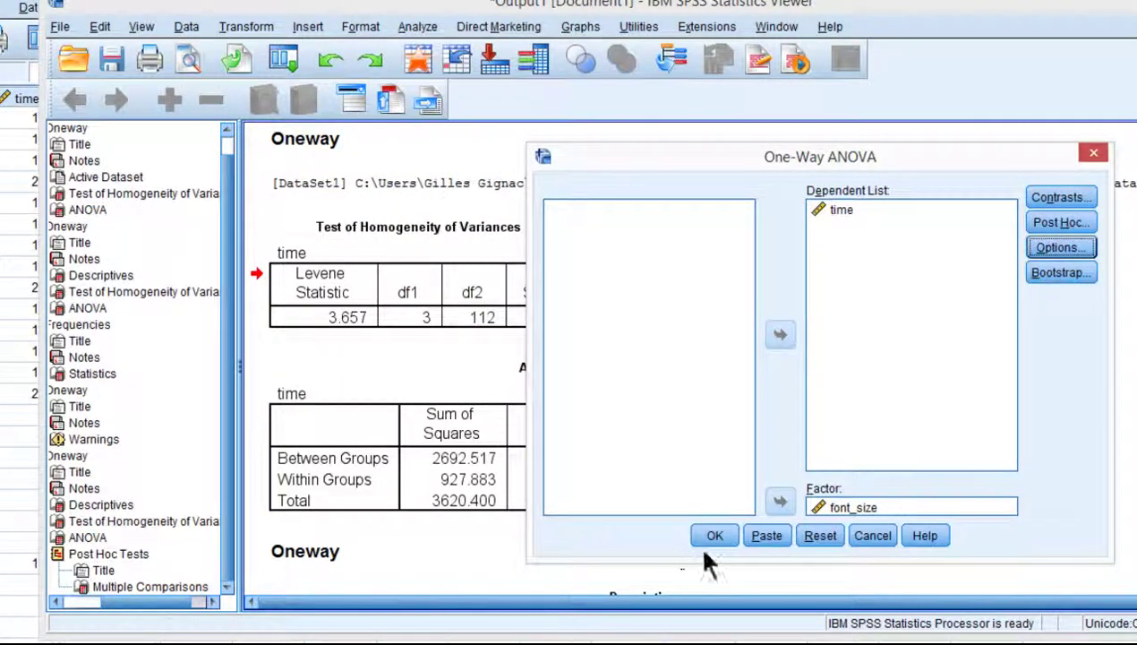
left_click(716, 536)
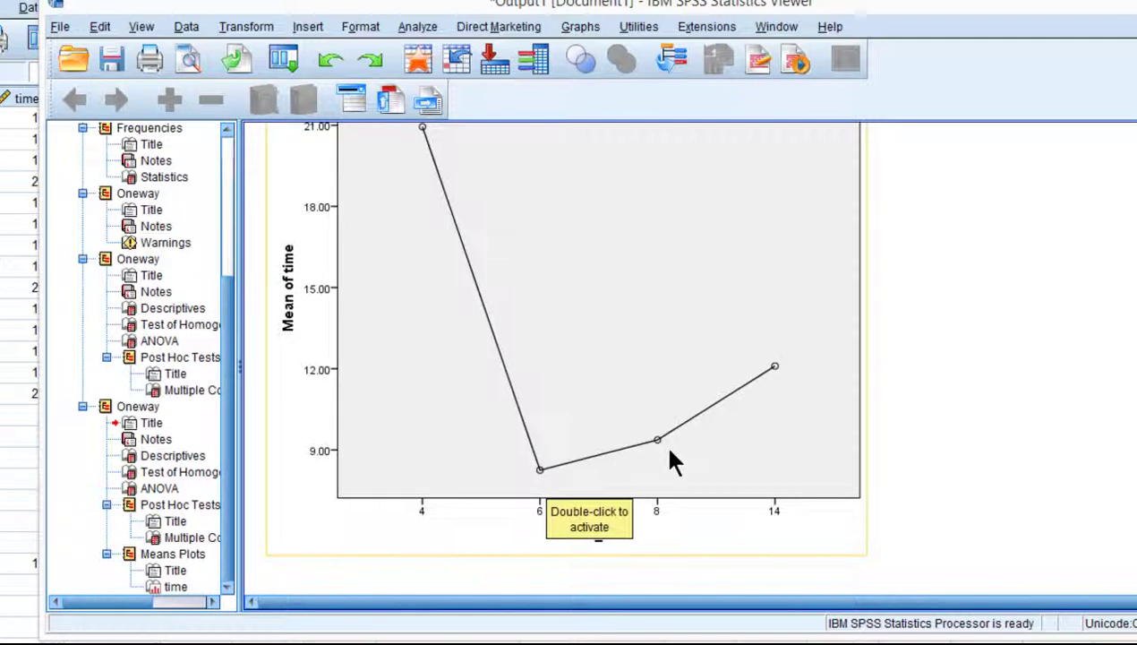
Examine the means plot of time across font sizes and compare it with the Games-Howell multiple comparisons.
scroll(752, 376, "up", 2)
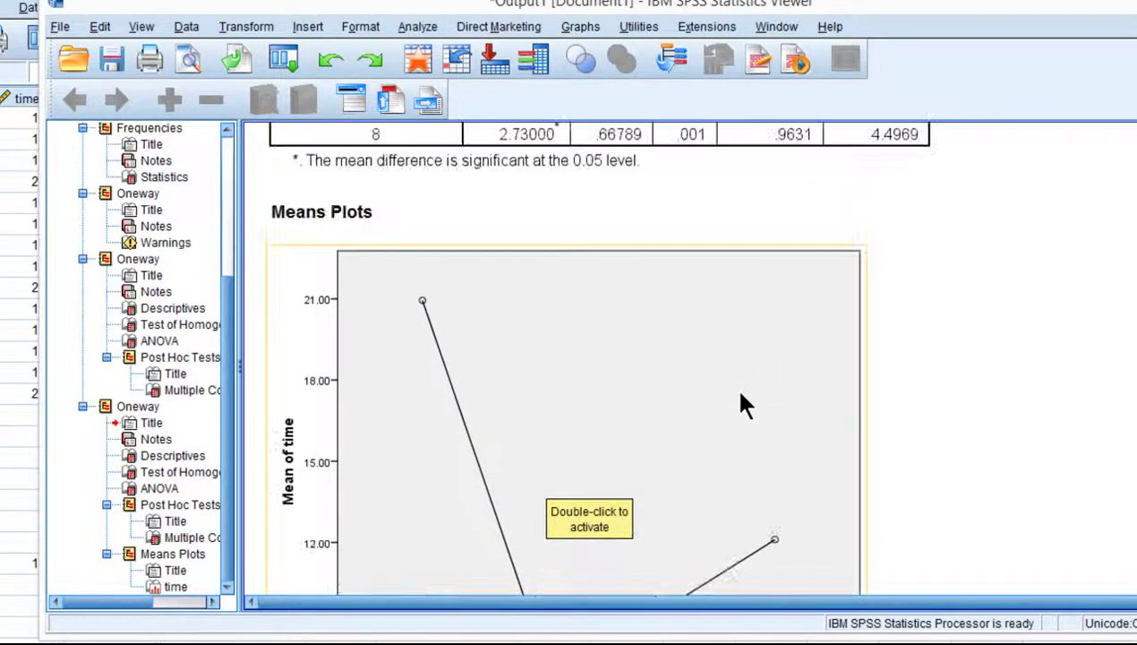
scroll(432, 295, "down", 1)
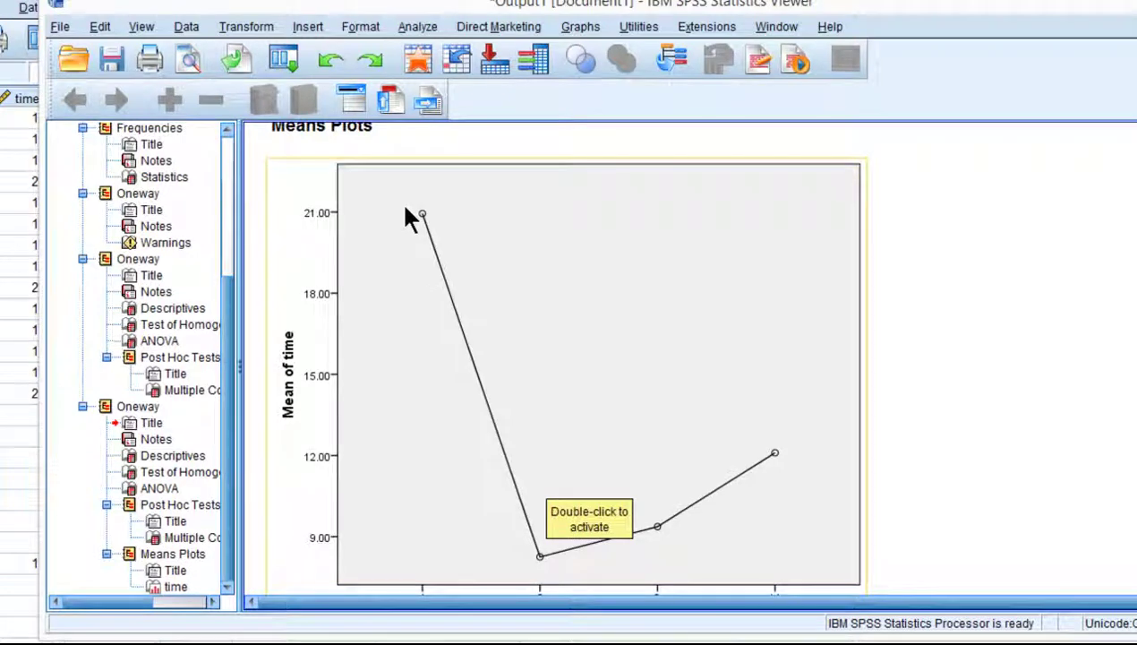
scroll(408, 218, "down", 1)
scroll(878, 545, "up", 5)
scroll(906, 557, "down", 3)
scroll(906, 557, "down", 2)
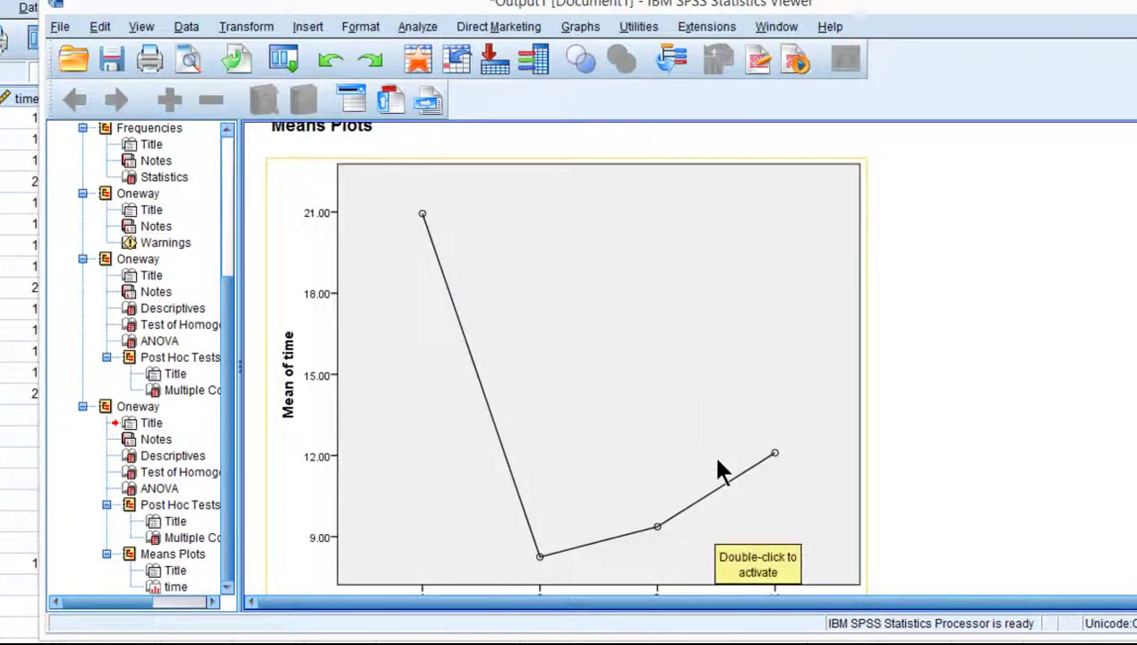
scroll(716, 457, "down", 1)
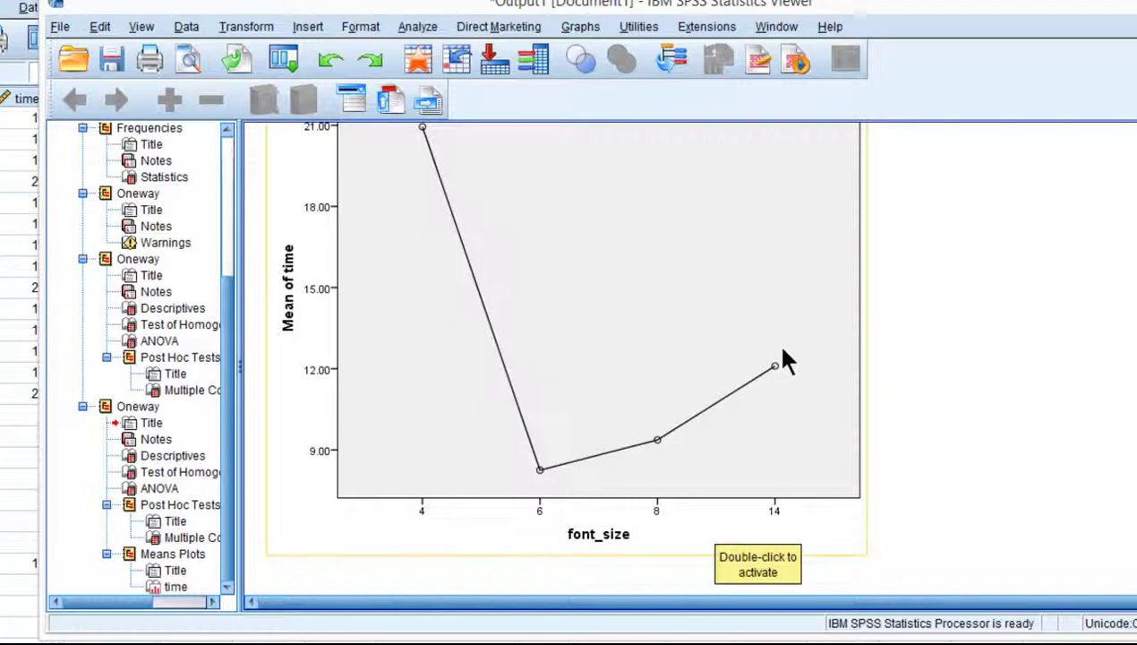
scroll(644, 421, "up", 6)
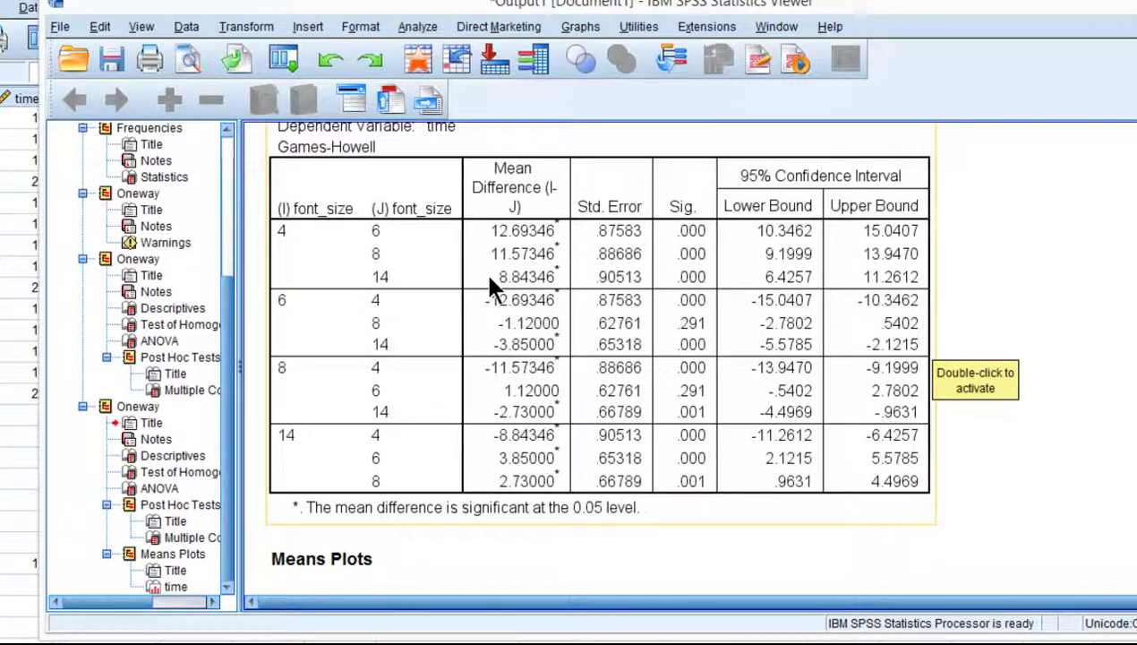
scroll(706, 391, "down", 6)
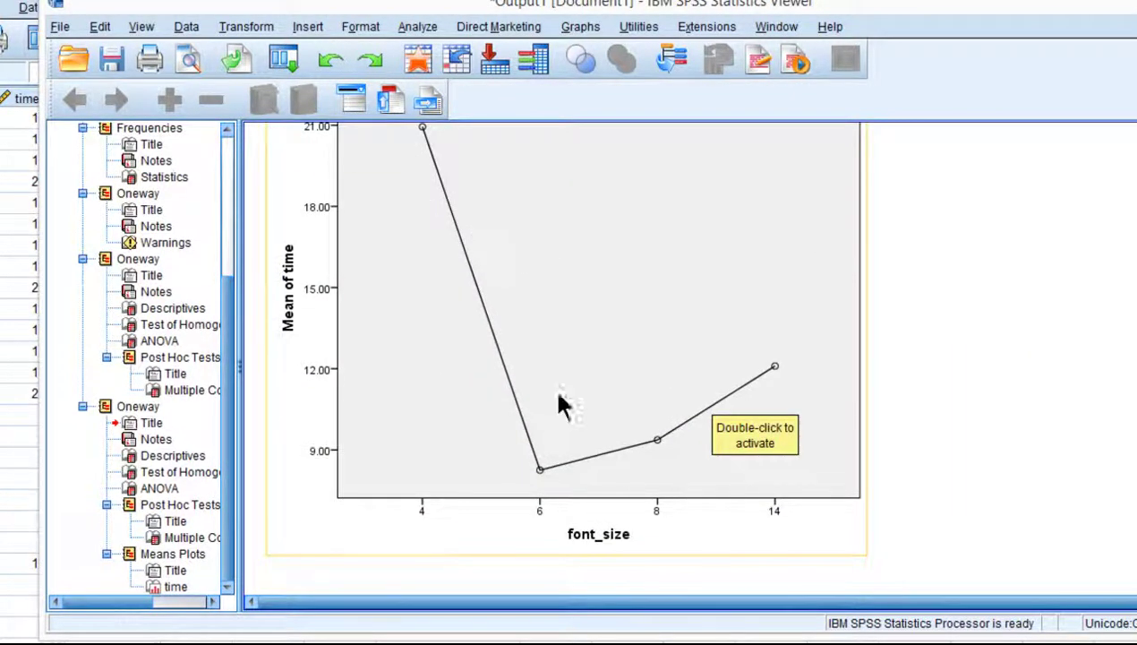
scroll(557, 379, "up", 1)
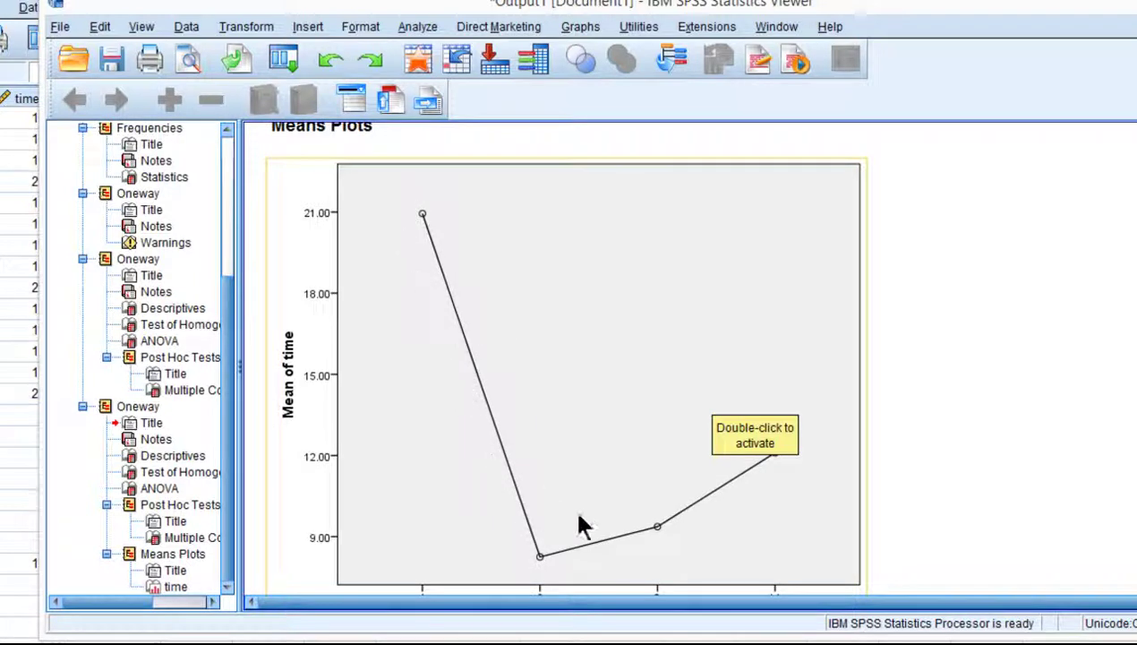
scroll(763, 436, "down", 1)
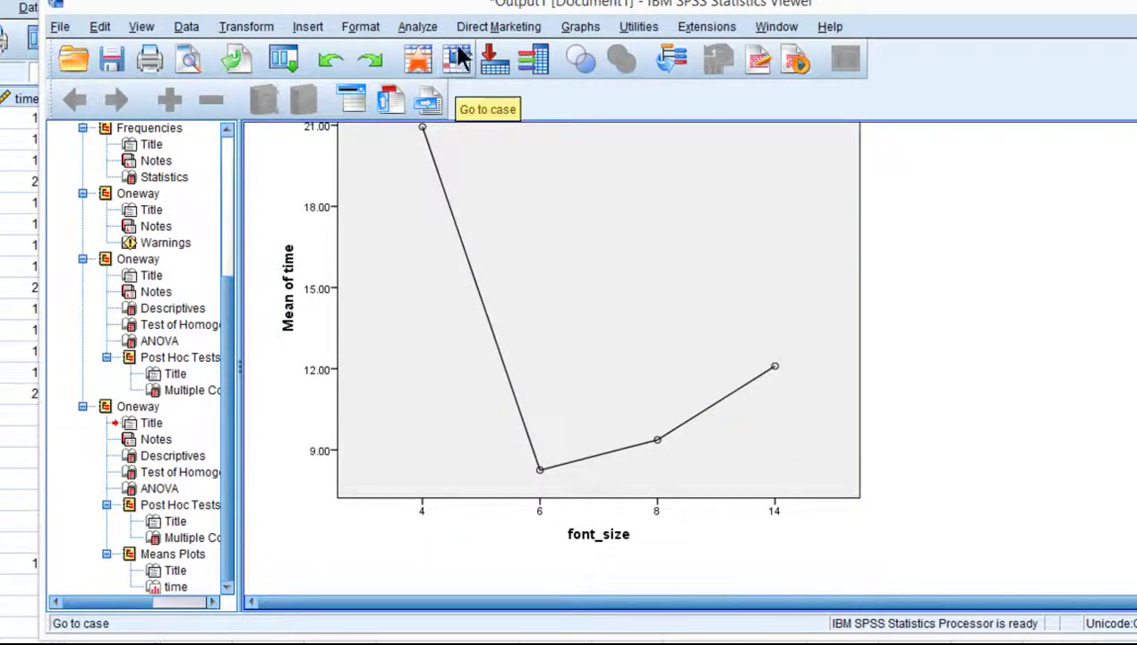
Add a polynomial contrast of quadratic degree to the one-way ANOVA of time by font_size and run it.
left_click(436, 28)
mouse_move(504, 105)
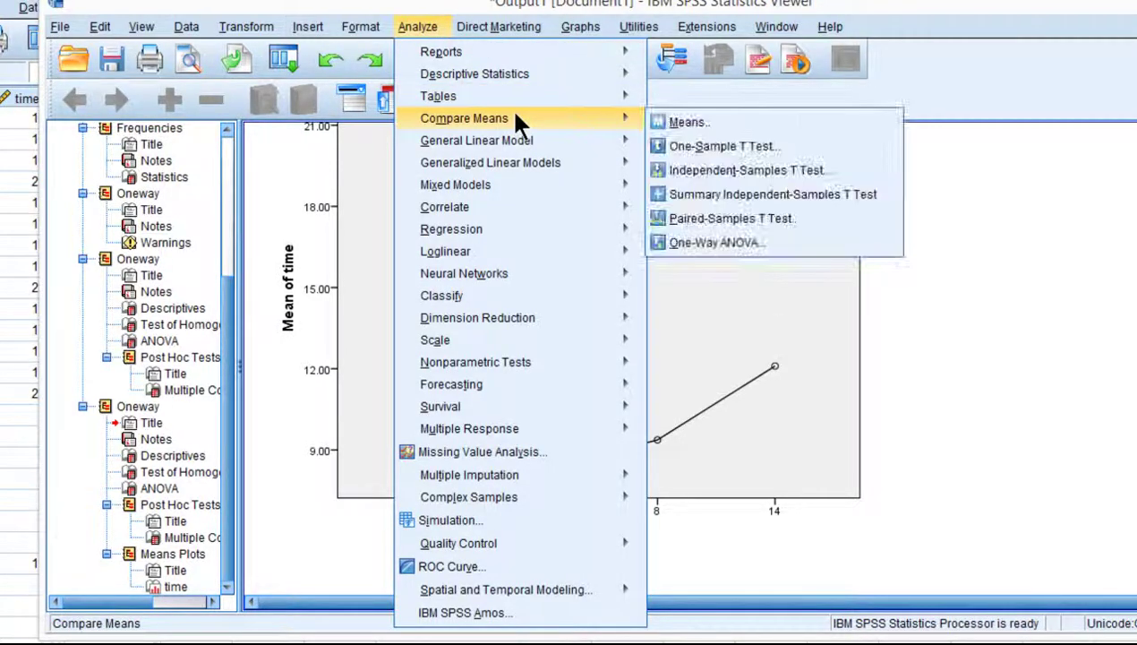
mouse_move(634, 121)
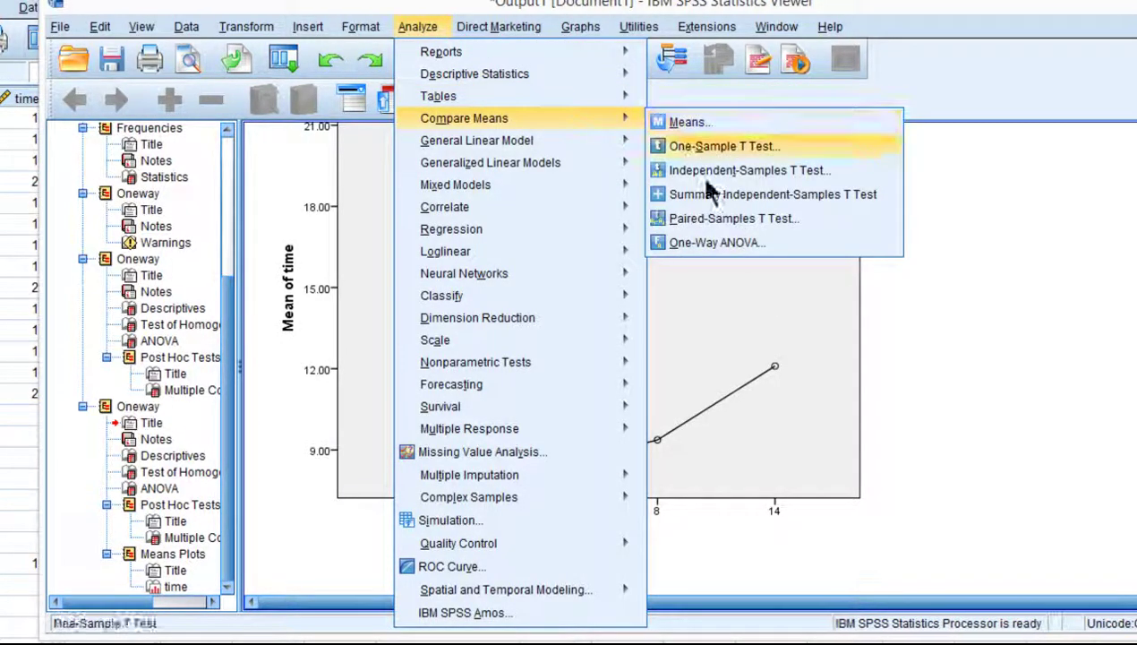
left_click(715, 243)
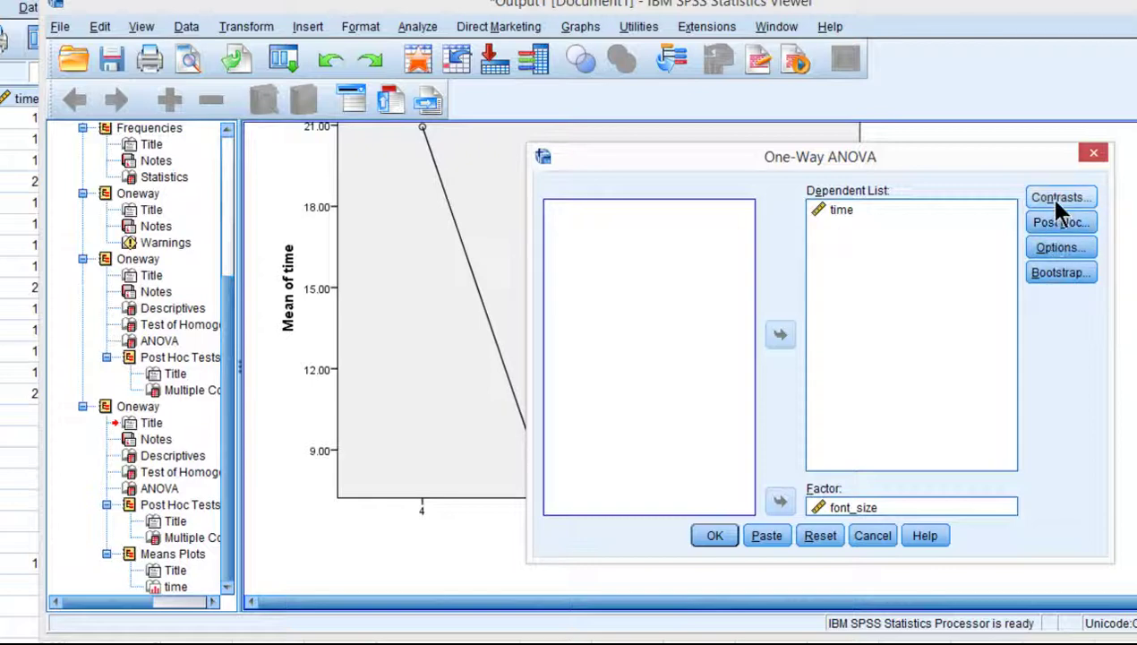
left_click(1045, 196)
left_click(459, 134)
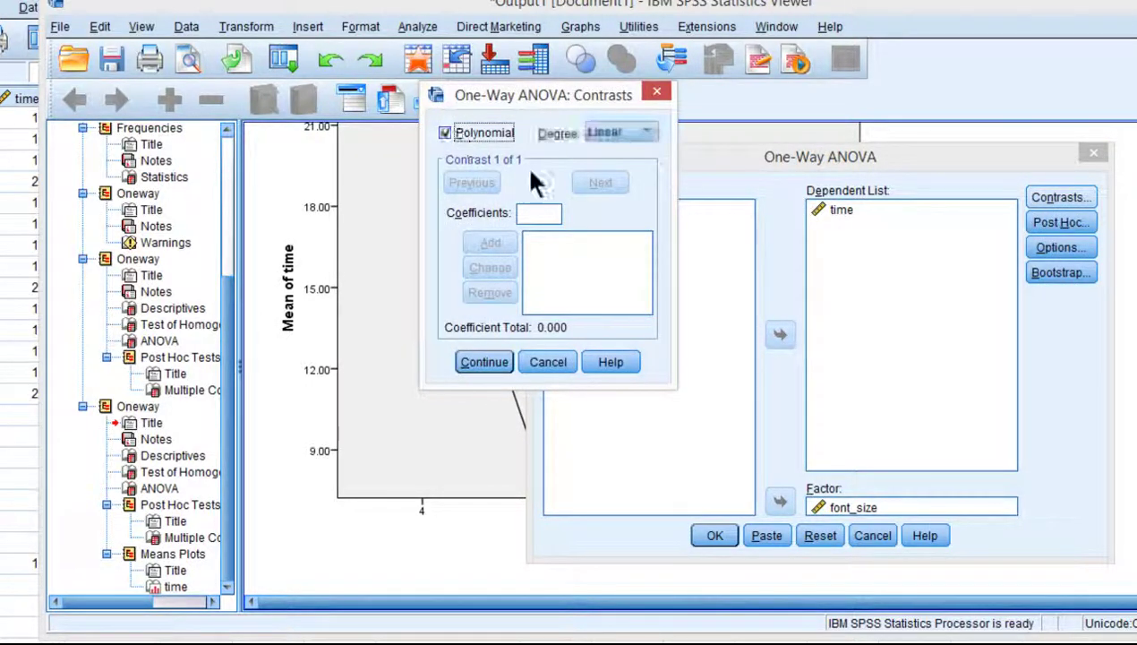
left_click(626, 133)
left_click(616, 159)
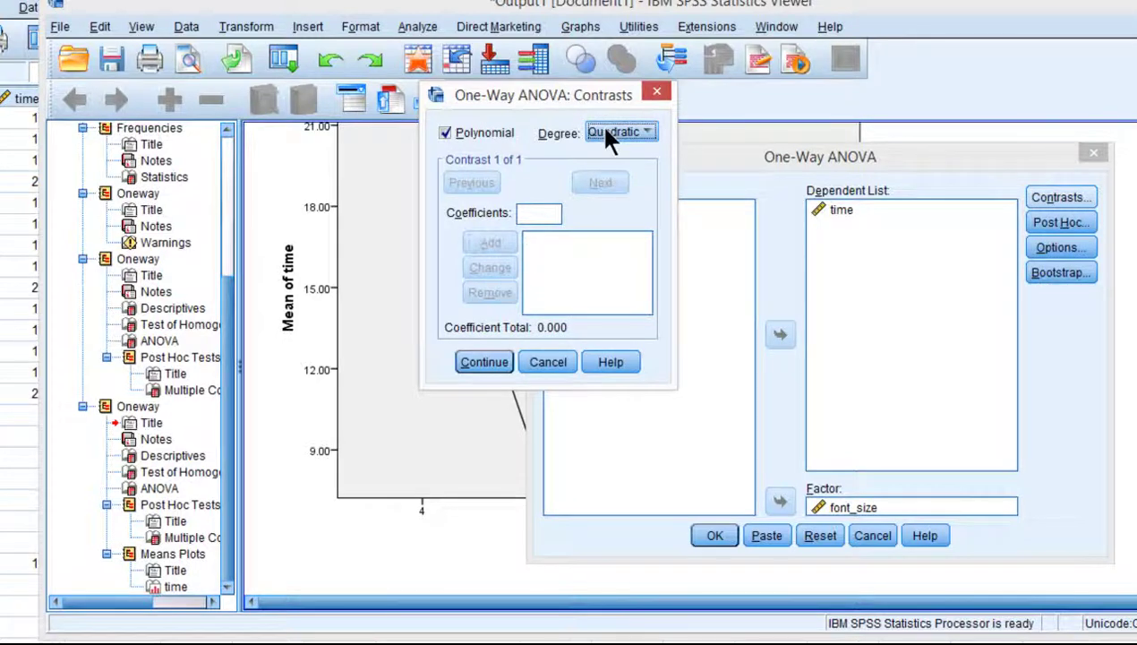
left_click(488, 360)
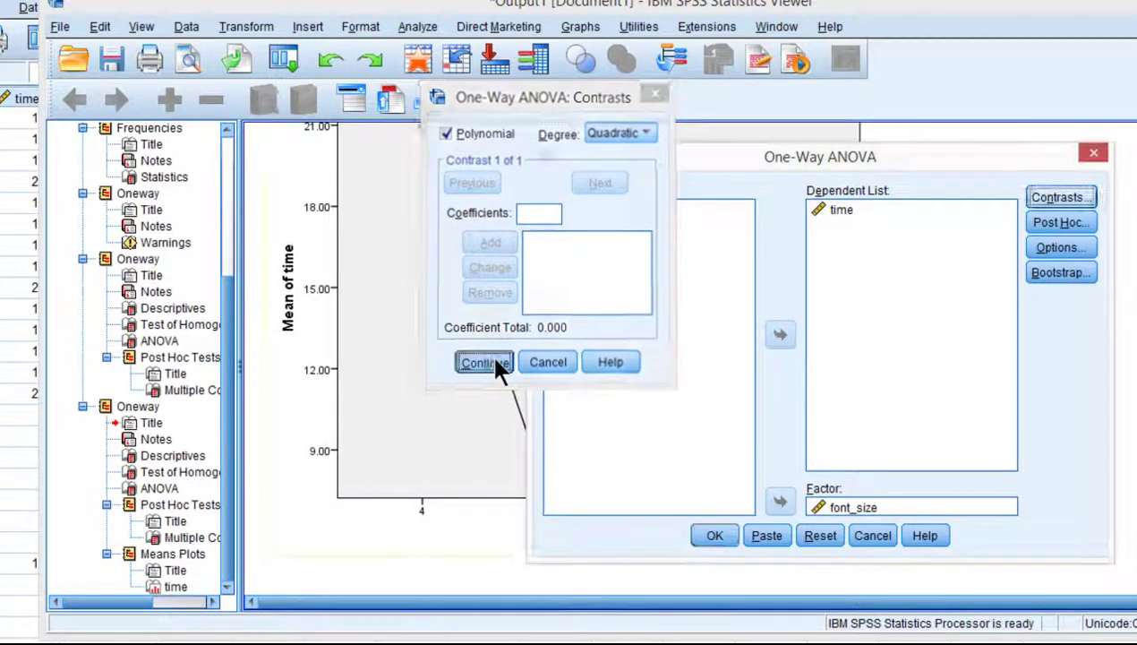
left_click(715, 536)
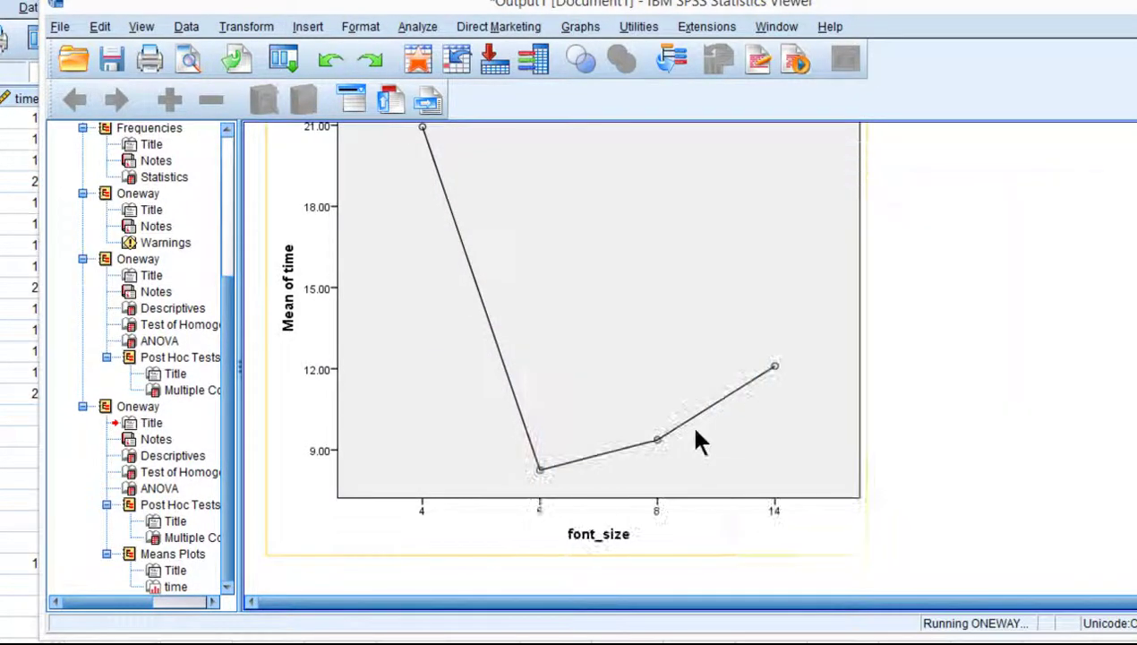
Examine the linear and quadratic terms in the new ANOVA table against the means plot of time.
scroll(694, 434, "down", 3)
scroll(461, 327, "down", 2)
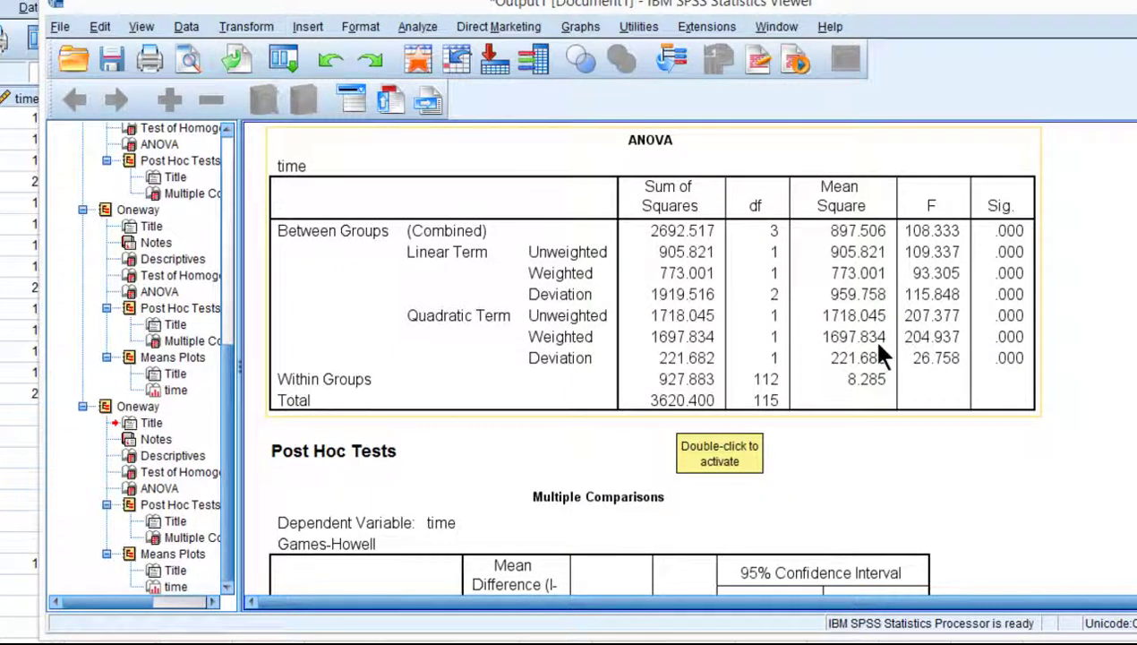
scroll(882, 353, "down", 15)
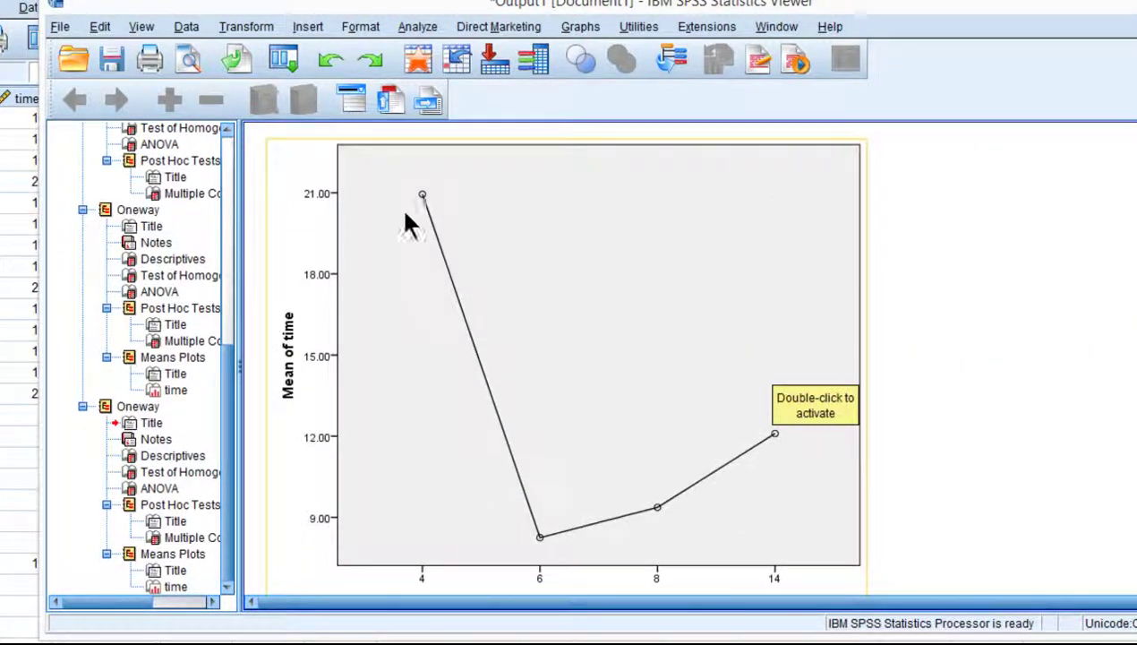
scroll(895, 371, "down", 2)
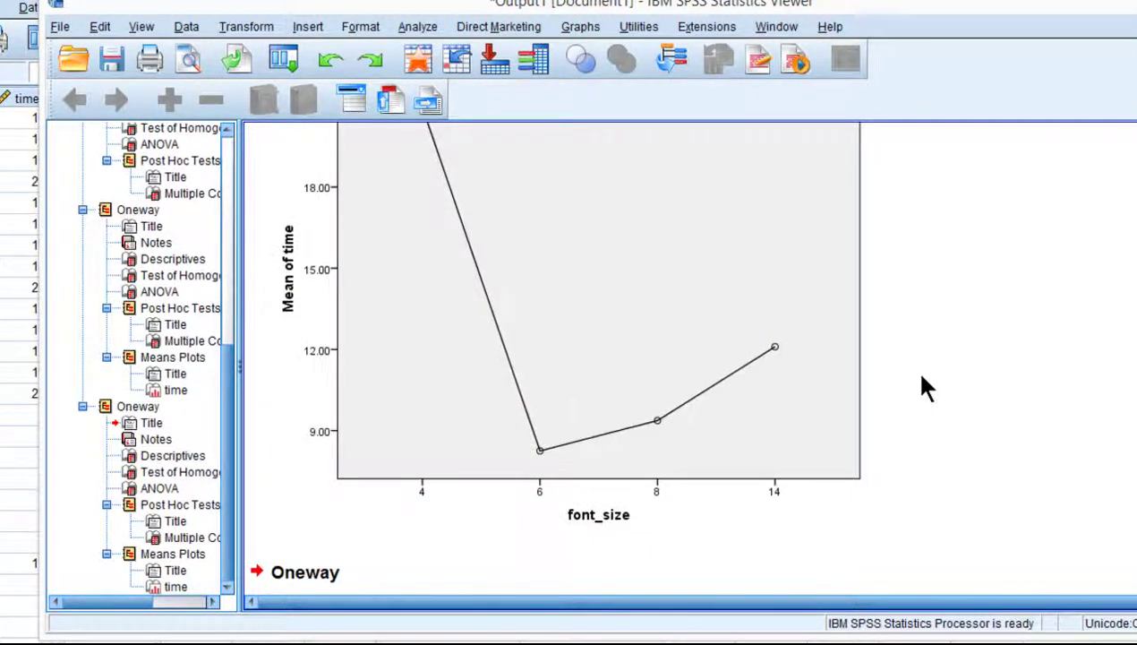
scroll(895, 358, "down", 8)
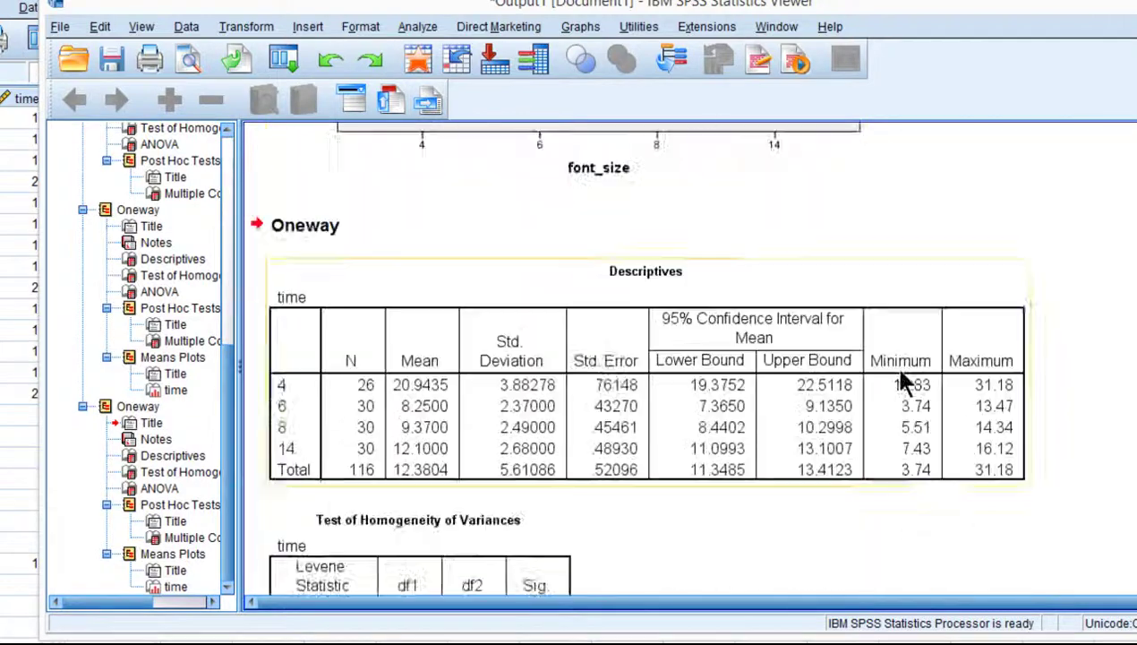
scroll(900, 376, "down", 12)
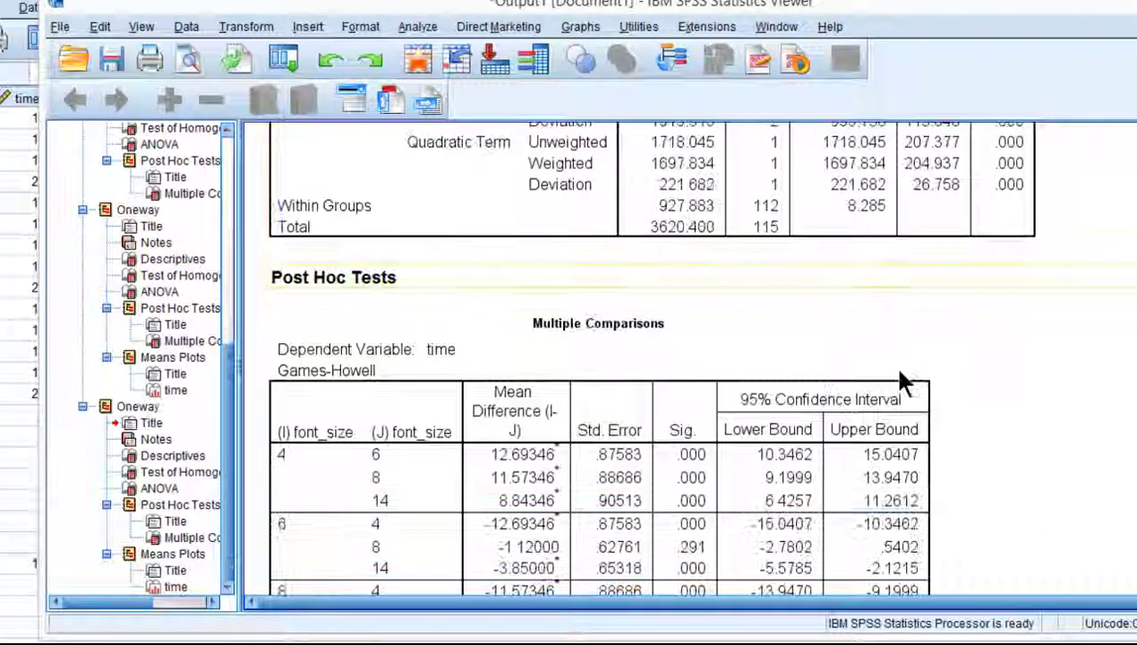
scroll(904, 380, "down", 7)
scroll(901, 341, "up", 11)
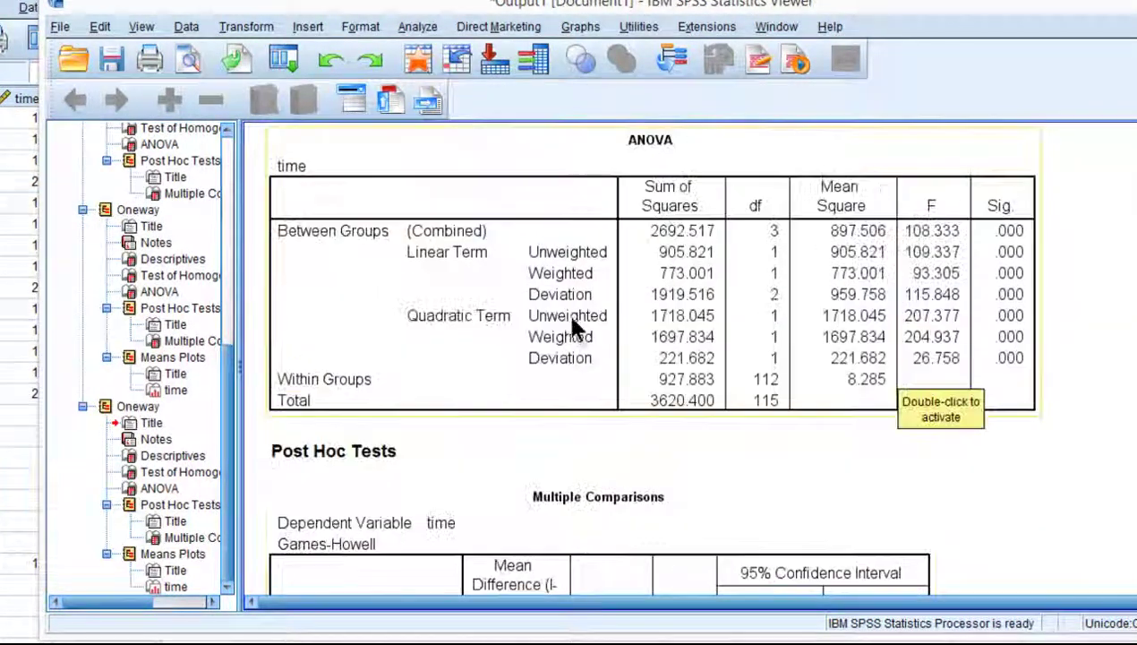
Review the homogeneity of variances test, trend terms and Games-Howell comparisons in the one-way ANOVA output.
scroll(477, 317, "up", 5)
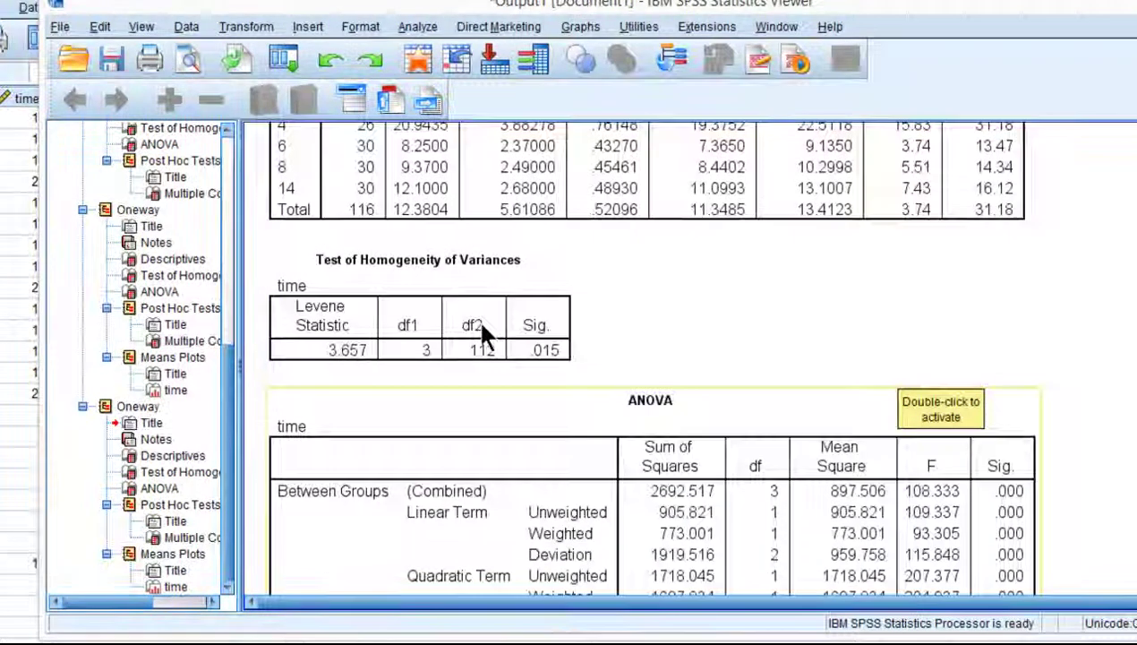
scroll(481, 329, "up", 6)
scroll(481, 329, "down", 11)
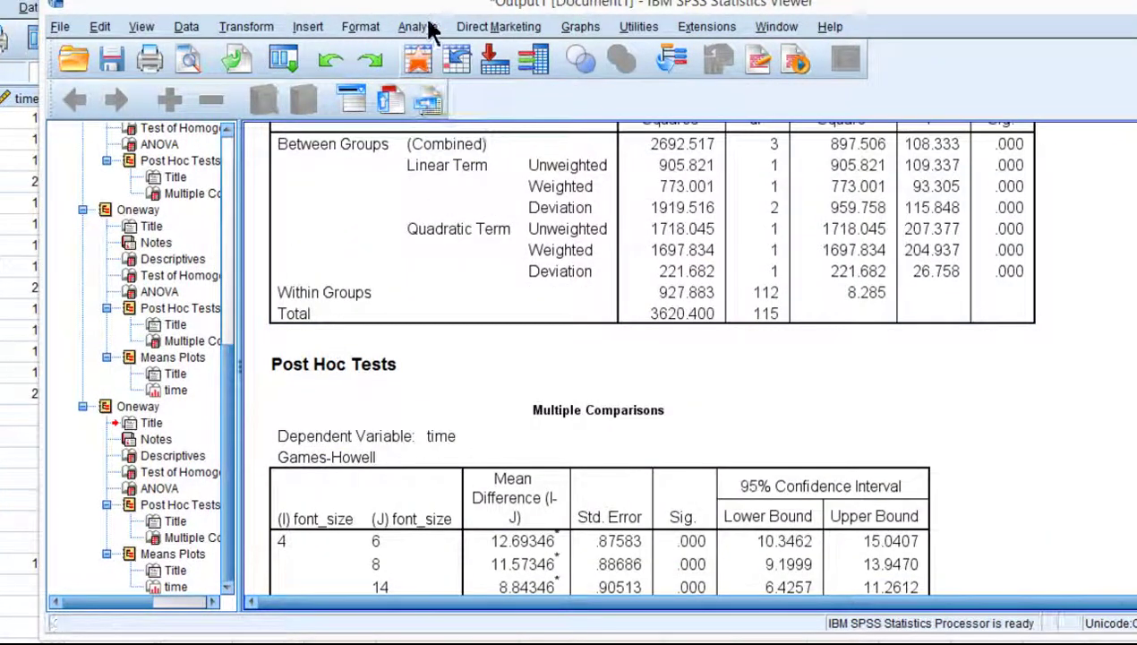
scroll(537, 271, "up", 2)
scroll(537, 271, "down", 15)
scroll(537, 274, "up", 8)
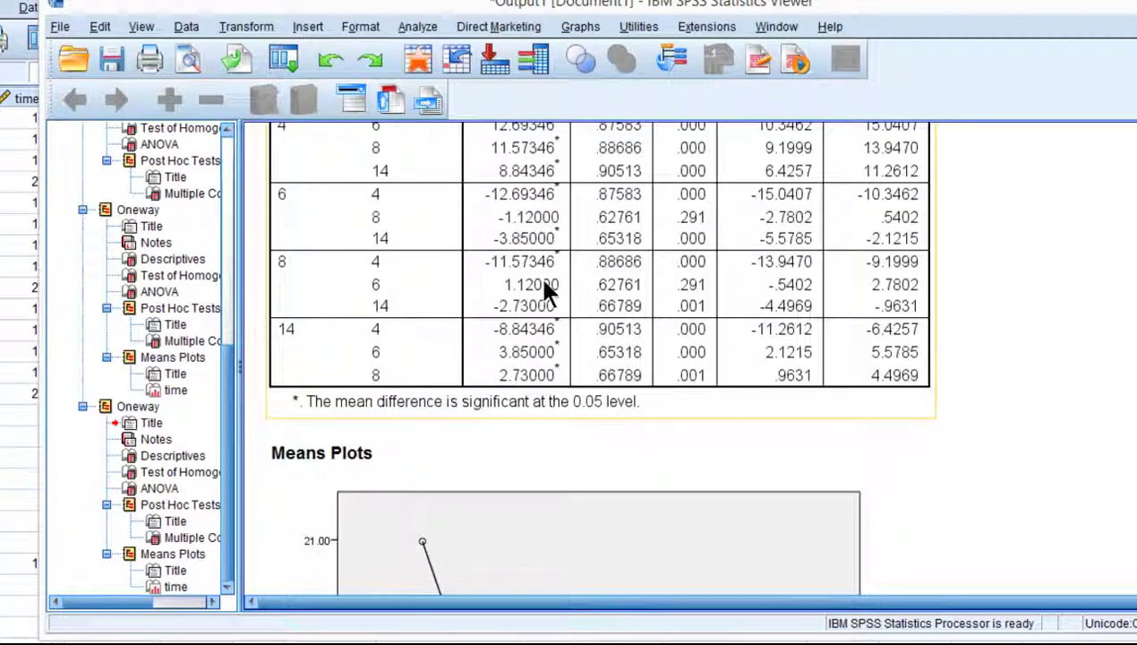
scroll(544, 284, "up", 10)
scroll(543, 285, "down", 6)
scroll(543, 285, "up", 10)
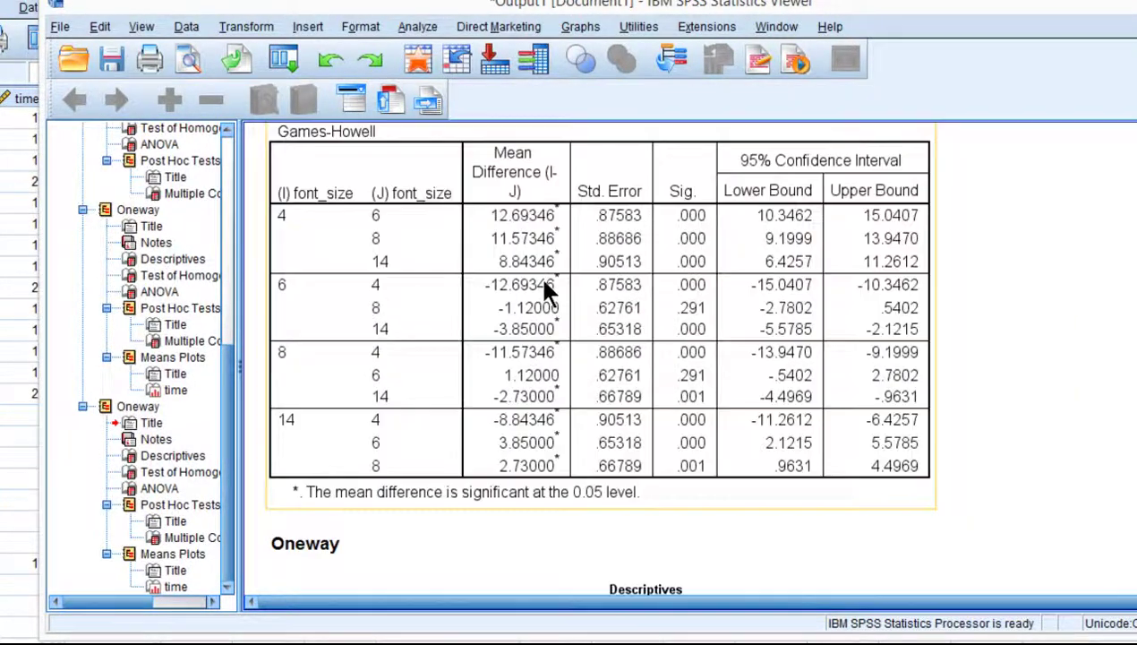
scroll(540, 278, "up", 5)
left_click(528, 252)
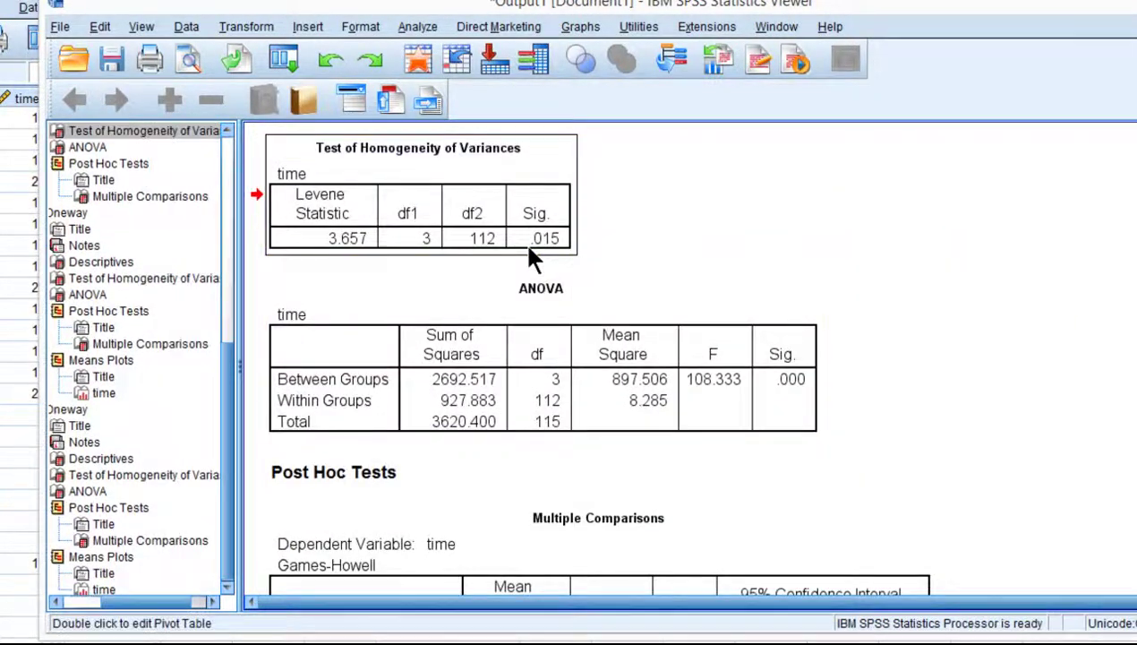
Reopen the contrasts settings of the one-way ANOVA of time by font_size and turn off the polynomial contrast.
left_click(414, 27)
mouse_move(537, 118)
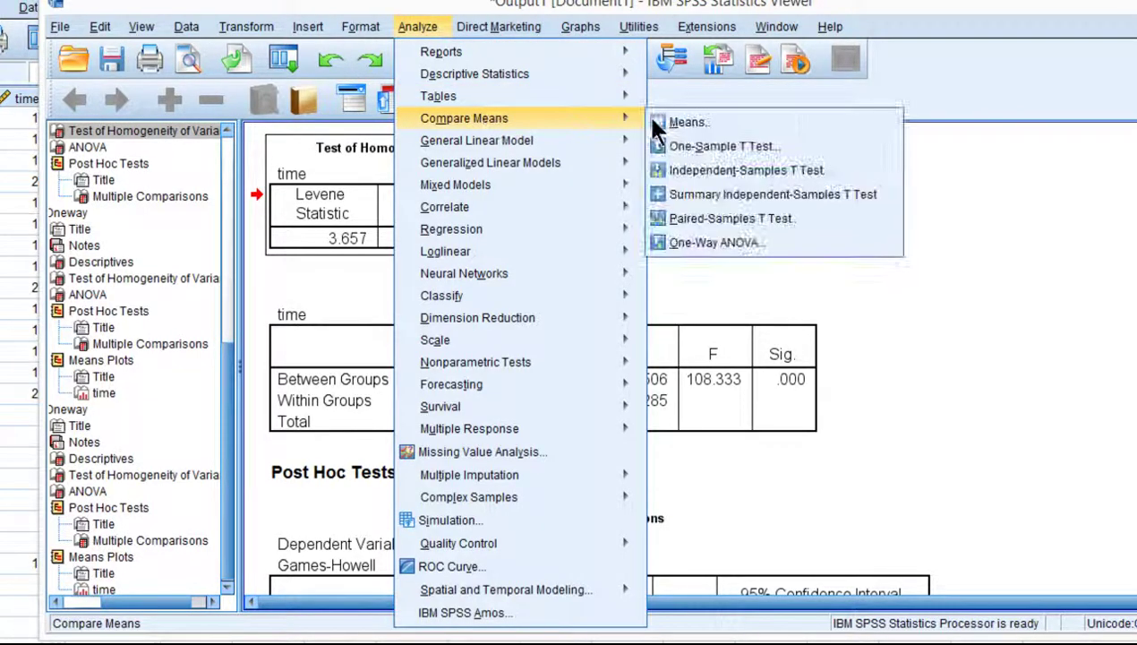
left_click(690, 243)
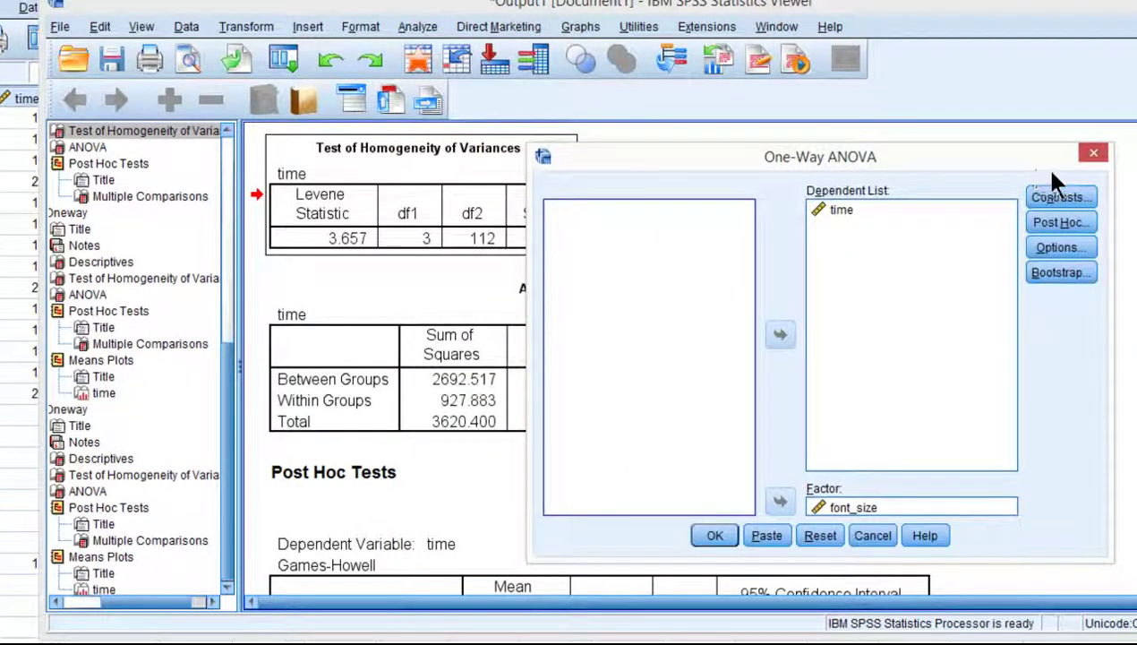
left_click(1056, 196)
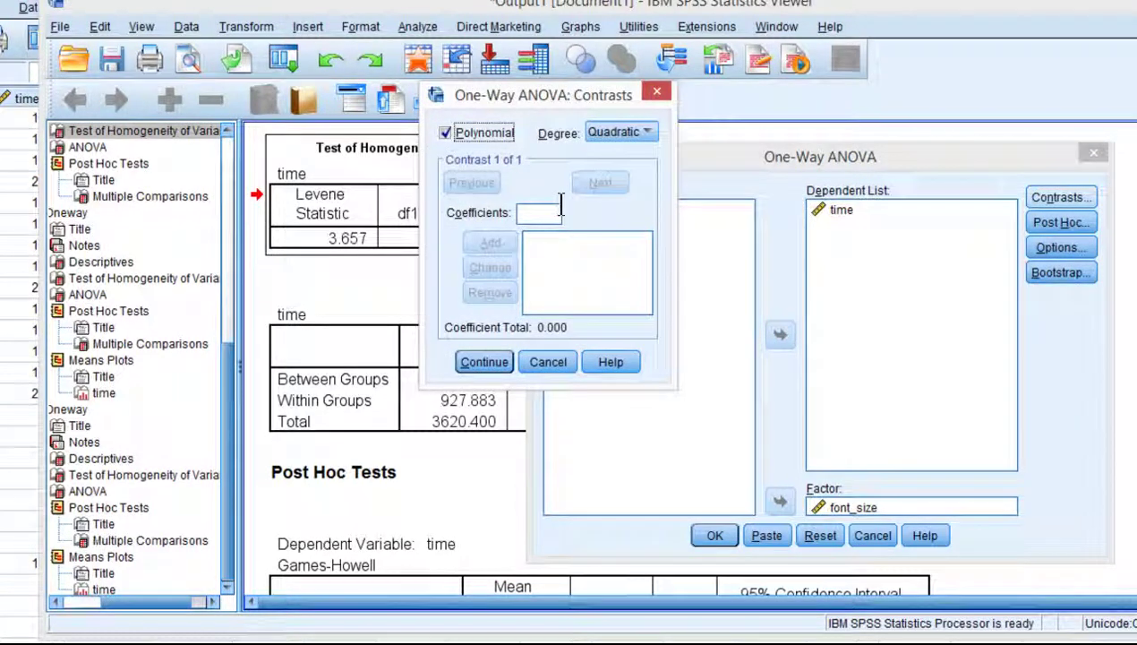
left_click(492, 135)
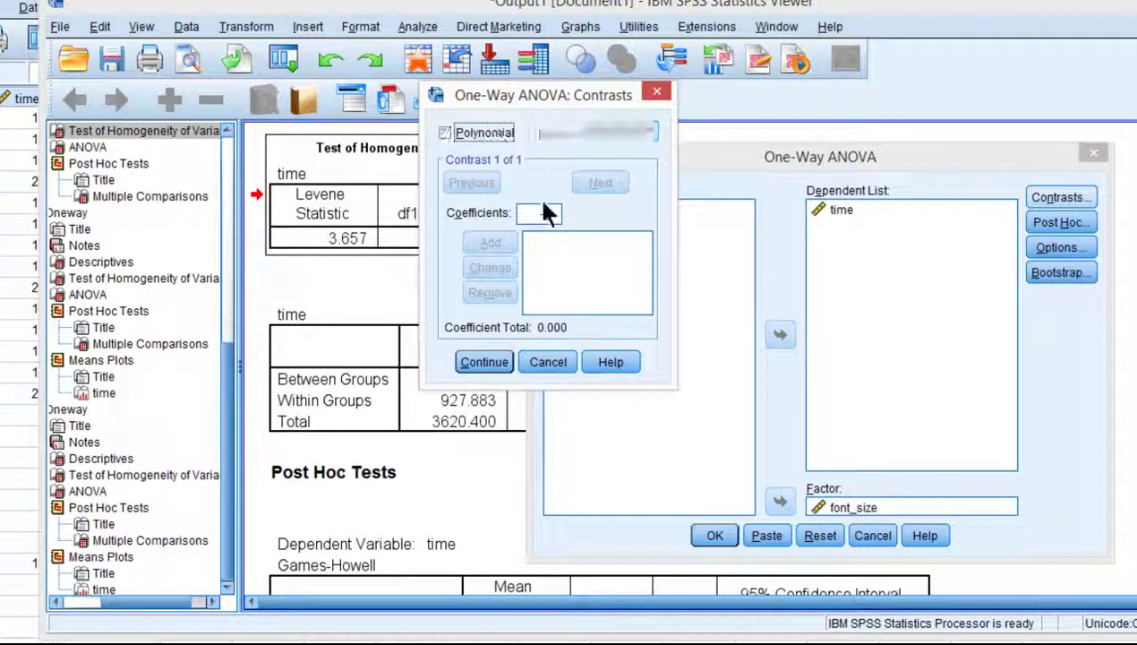
Define a planned contrast with coefficients 2, -1, -1 and 2 for the font sizes and run the one-way ANOVA.
left_click(542, 213)
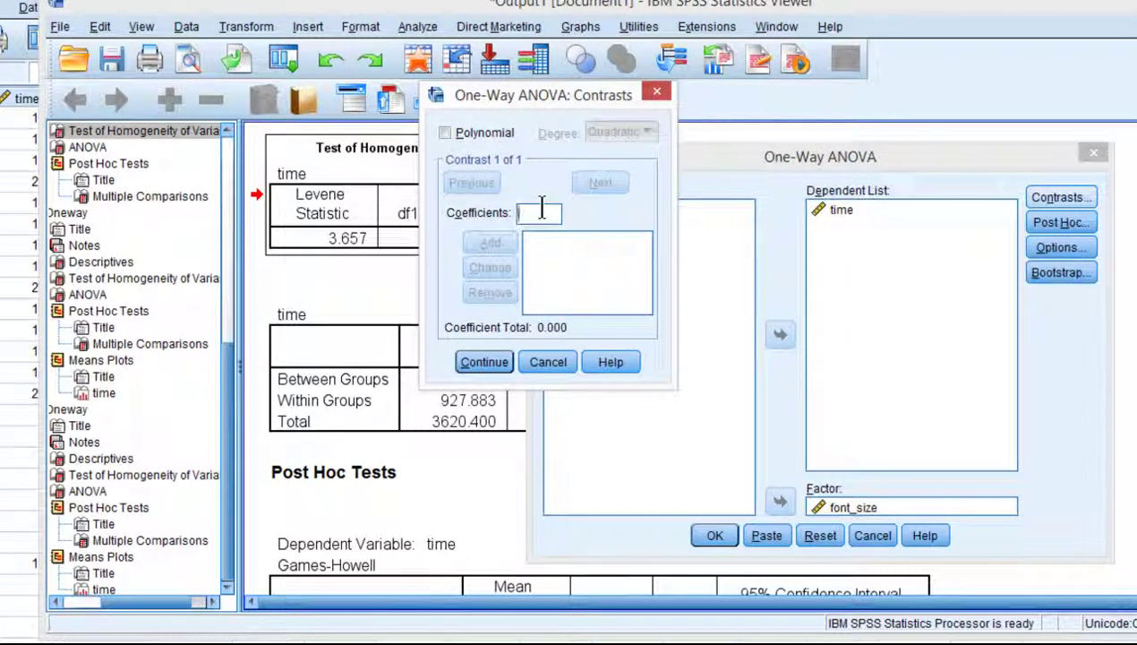
type("2")
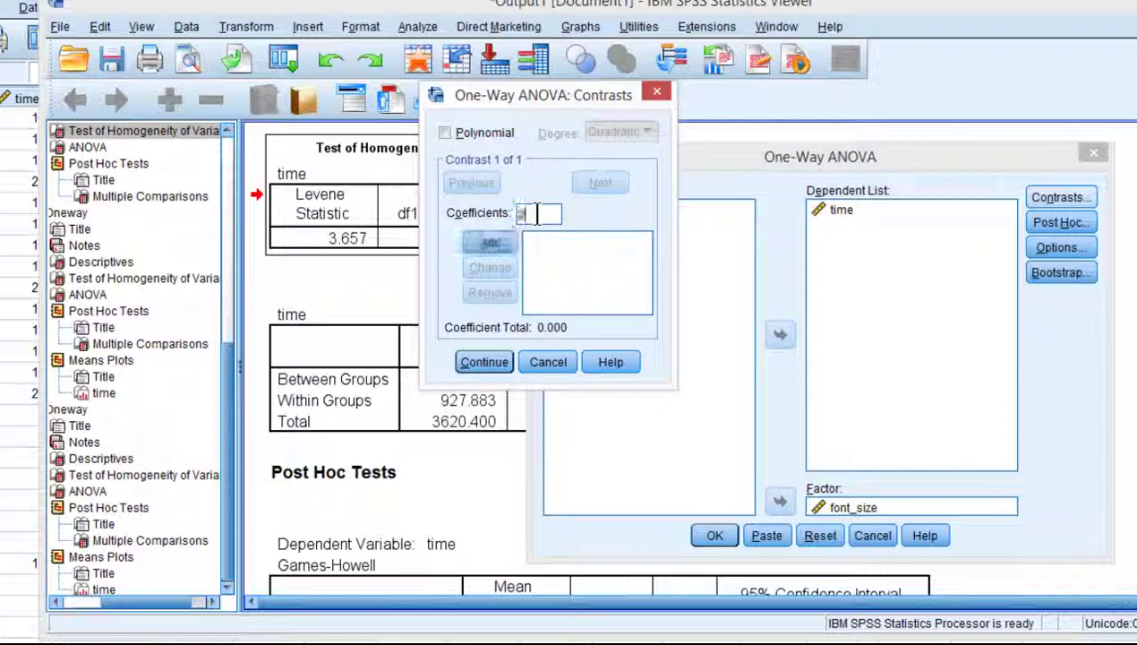
left_click(472, 246)
type("-1")
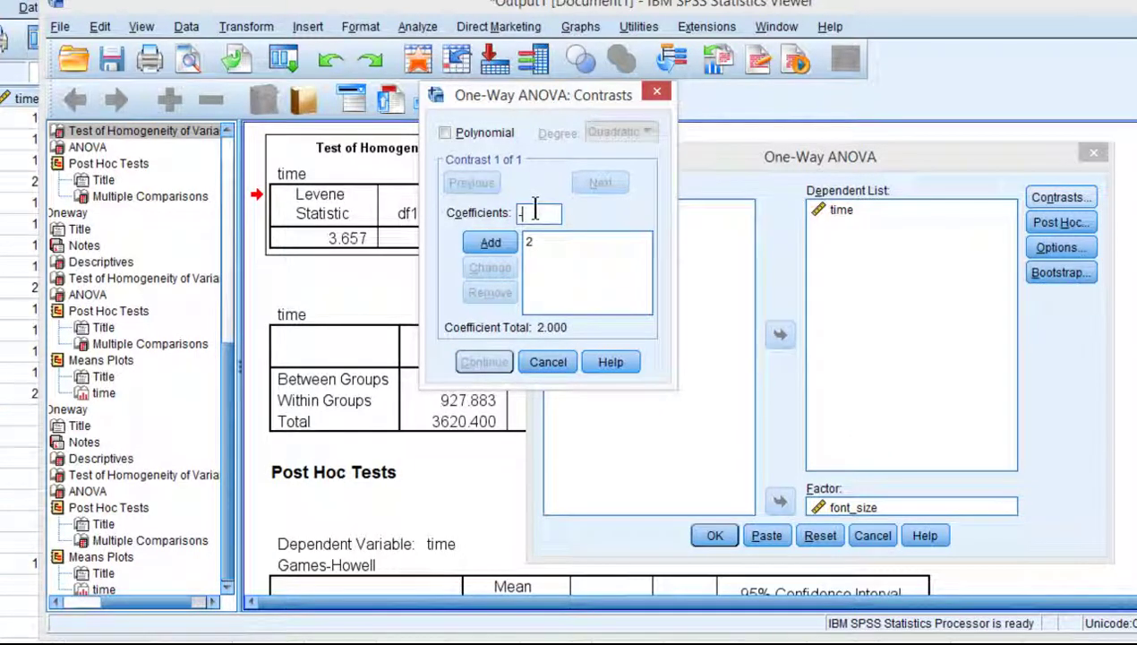
left_click(487, 247)
type("-1")
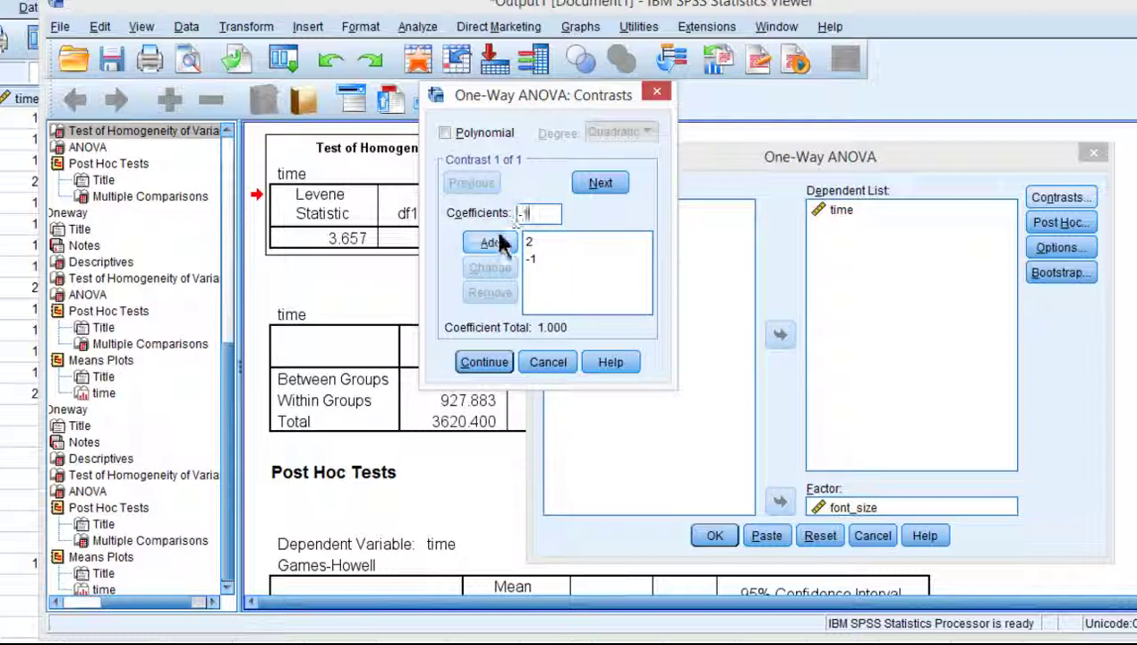
left_click(494, 242)
type("1")
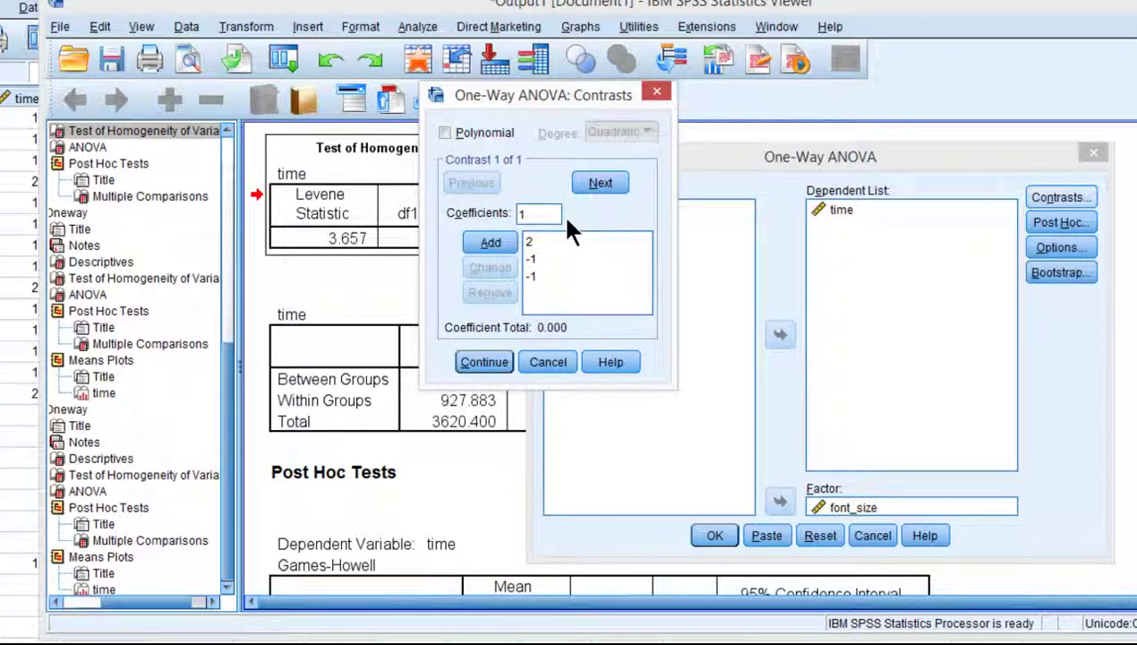
key("BackSpace")
type("2")
left_click(492, 239)
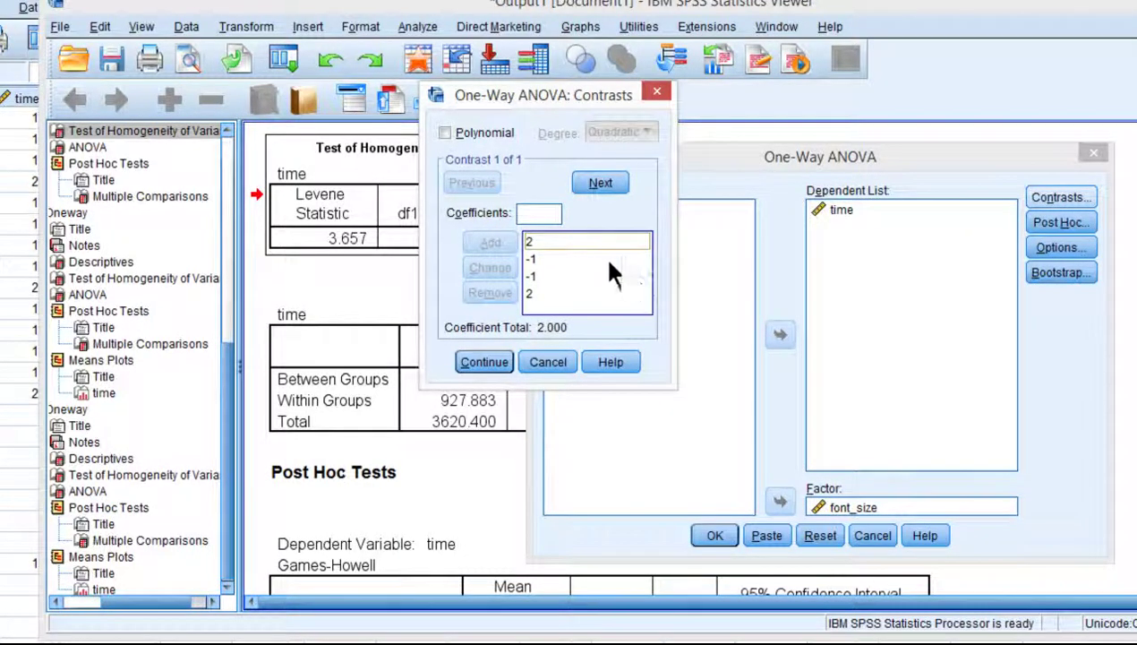
left_click(488, 366)
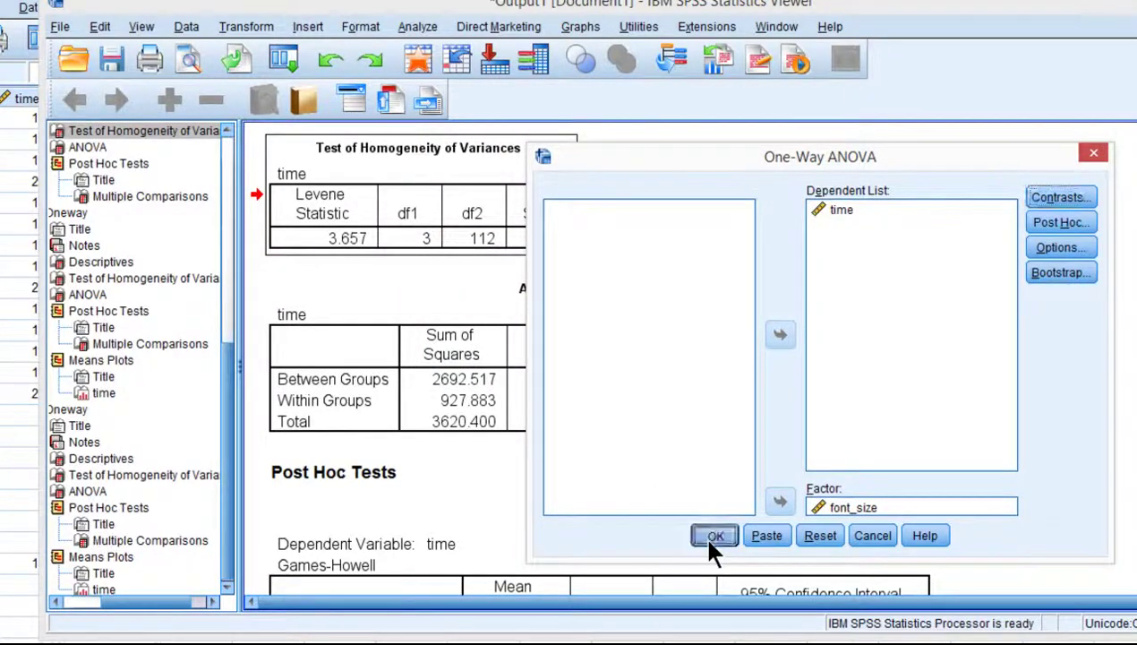
left_click(714, 535)
Examine the contrast coefficients and contrast tests in the new output against the means plot of time.
scroll(787, 435, "down", 8)
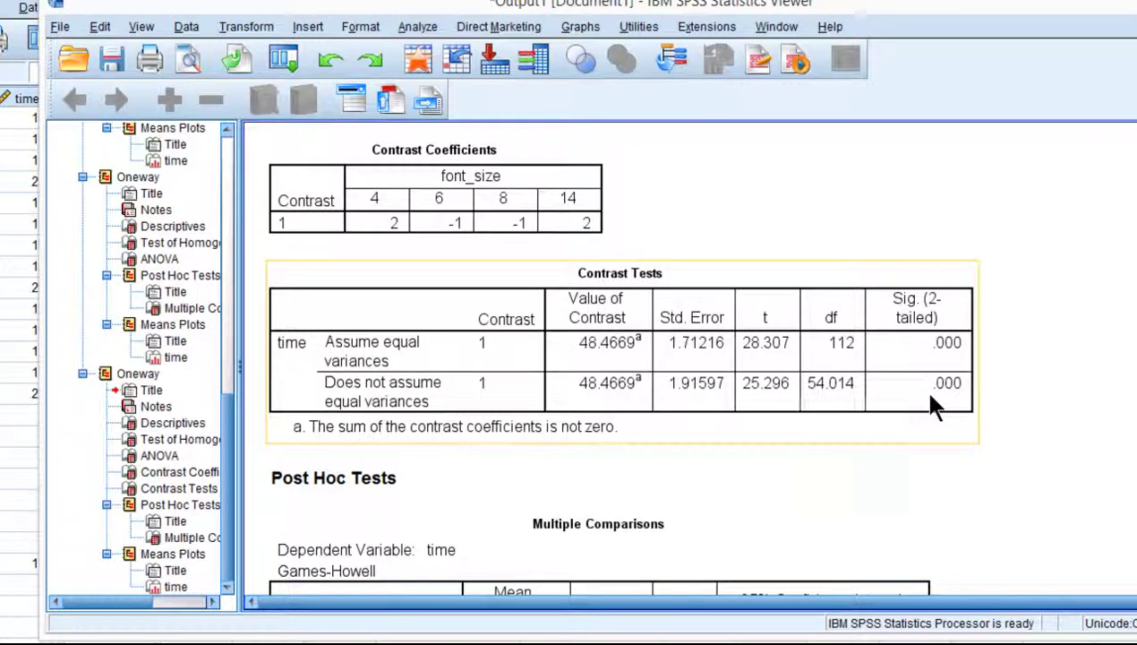
scroll(684, 393, "up", 15)
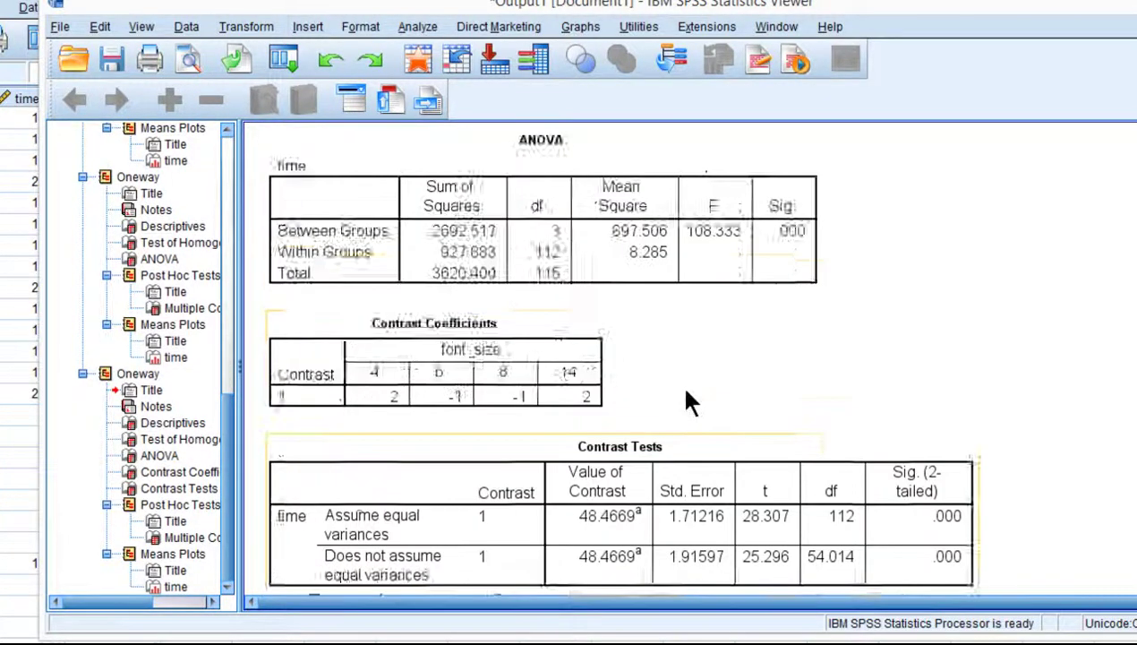
scroll(685, 392, "down", 2)
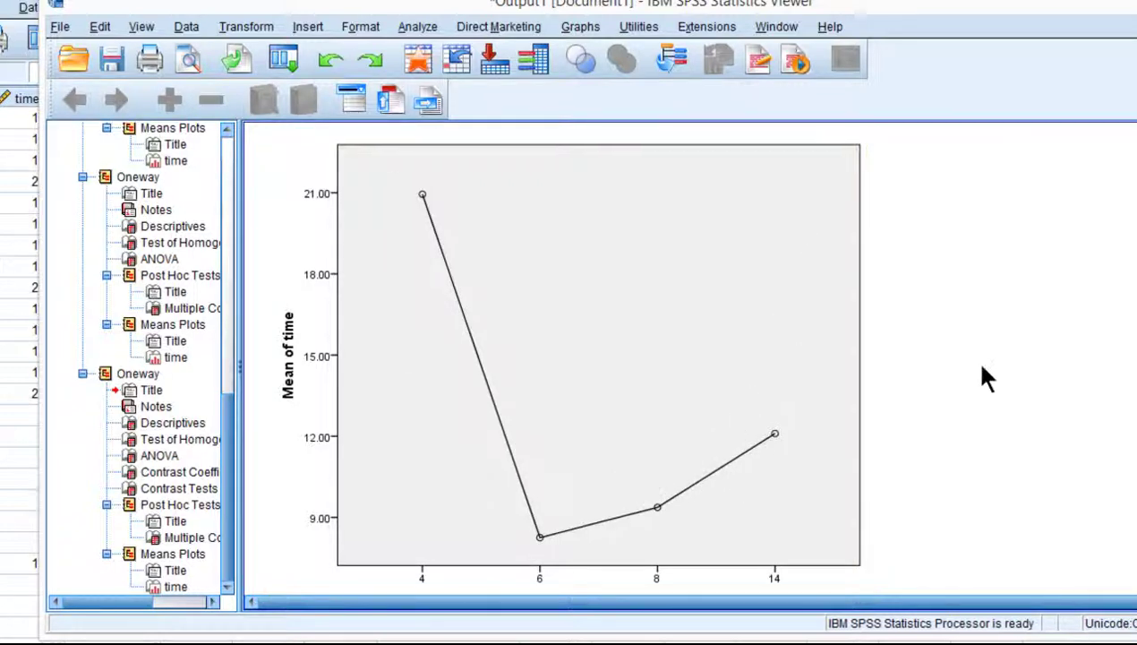
scroll(972, 363, "down", 6)
scroll(971, 363, "down", 10)
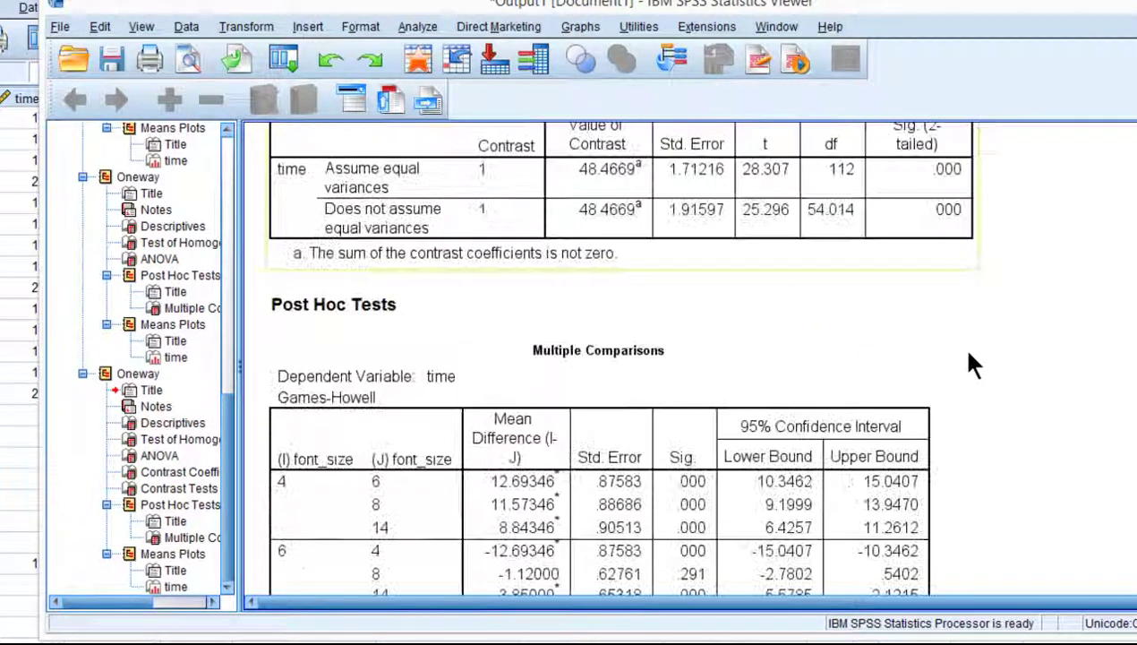
Review the Games-Howell multiple comparisons for the font sizes and relate them to the means plot of time.
scroll(608, 297, "up", 2)
left_click(608, 297)
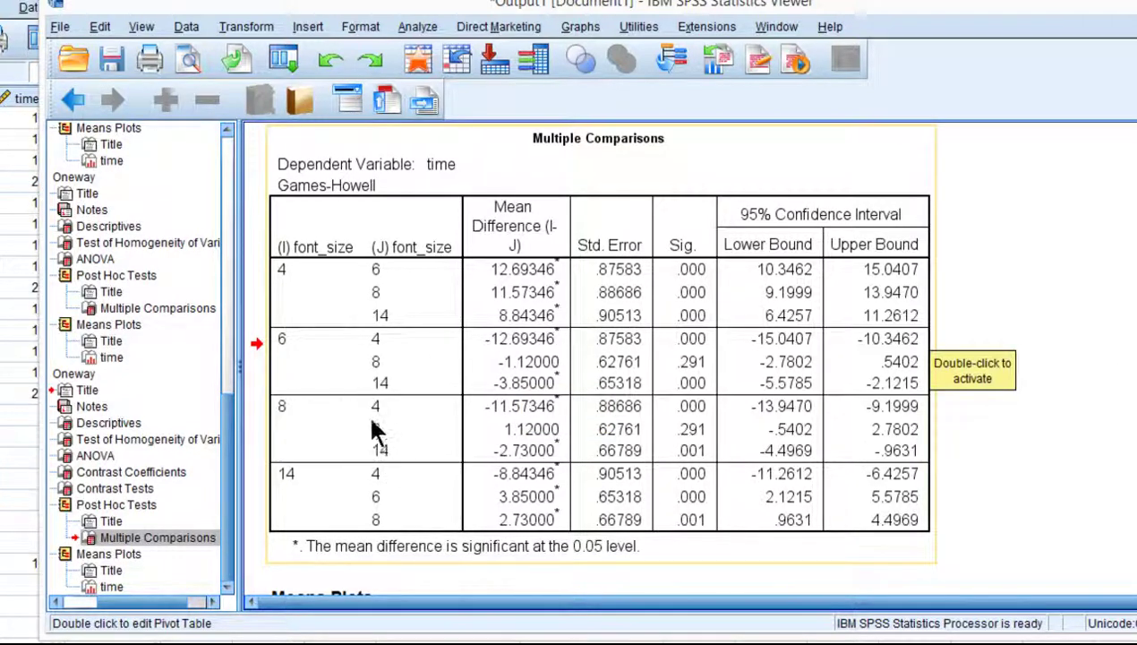
scroll(375, 414, "down", 5)
scroll(374, 407, "up", 5)
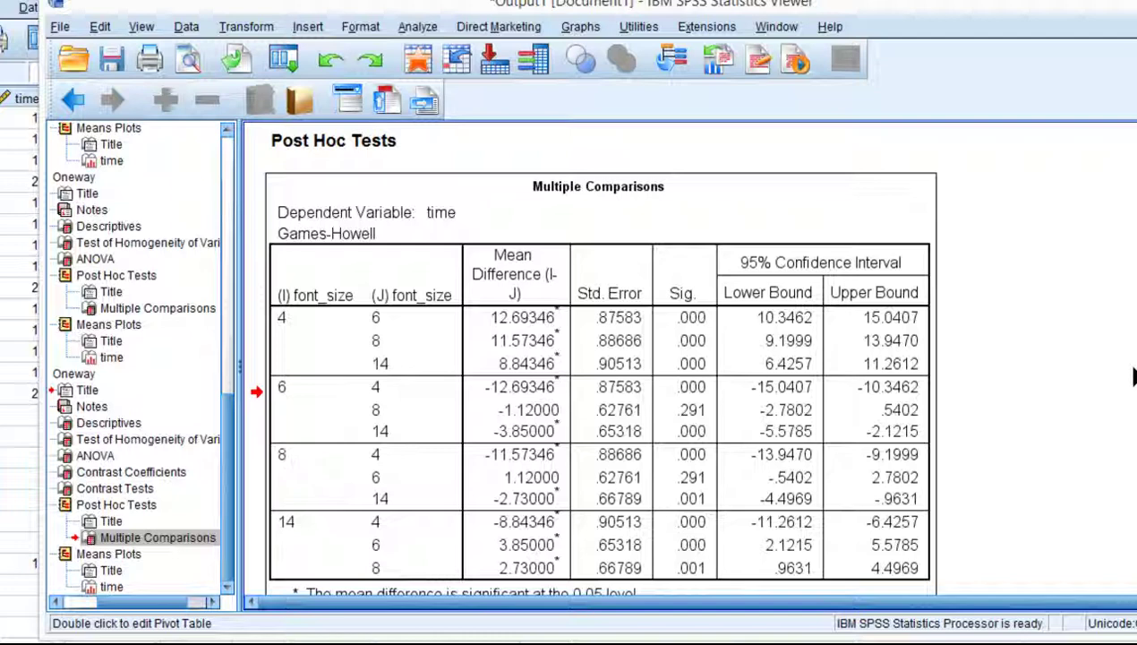
scroll(1132, 376, "up", 15)
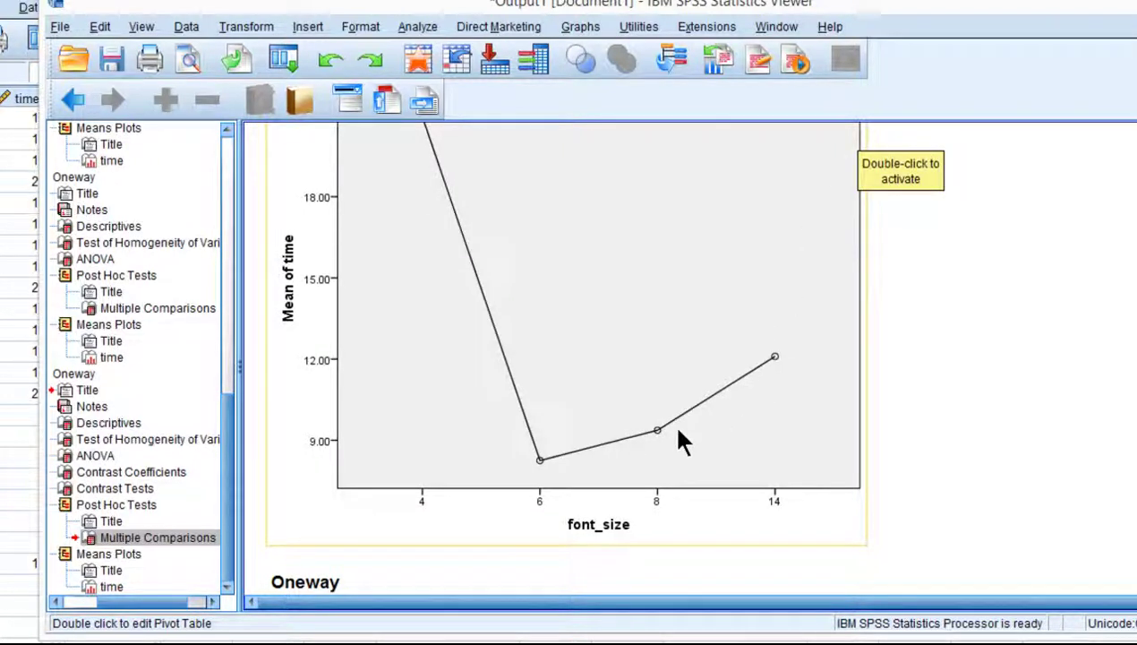
scroll(654, 439, "up", 2)
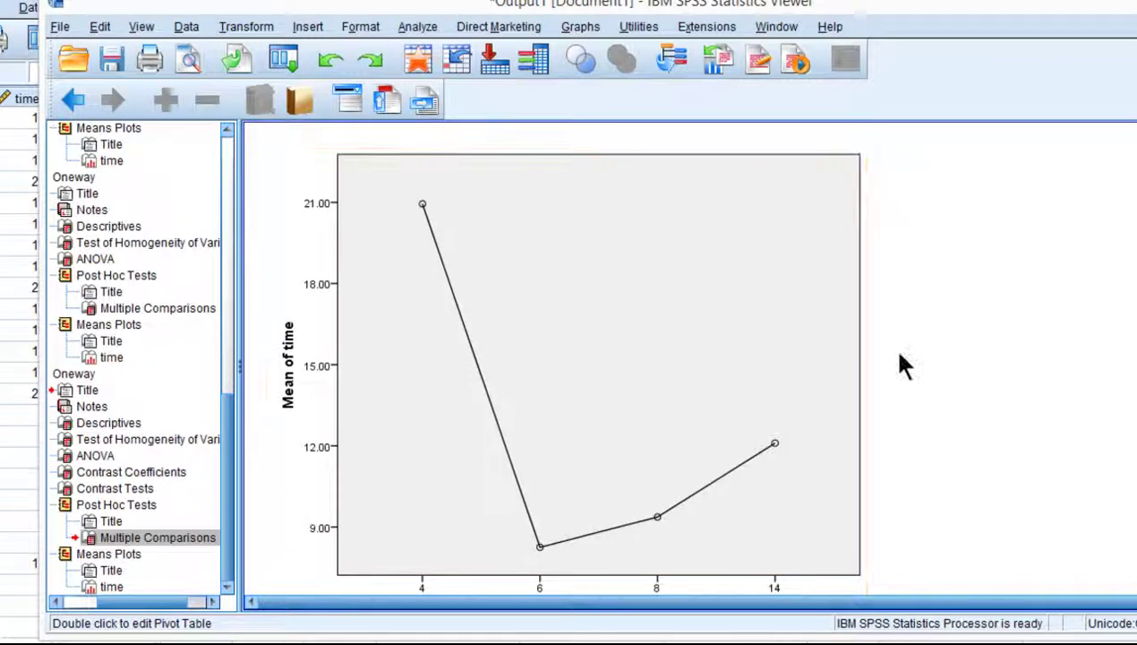